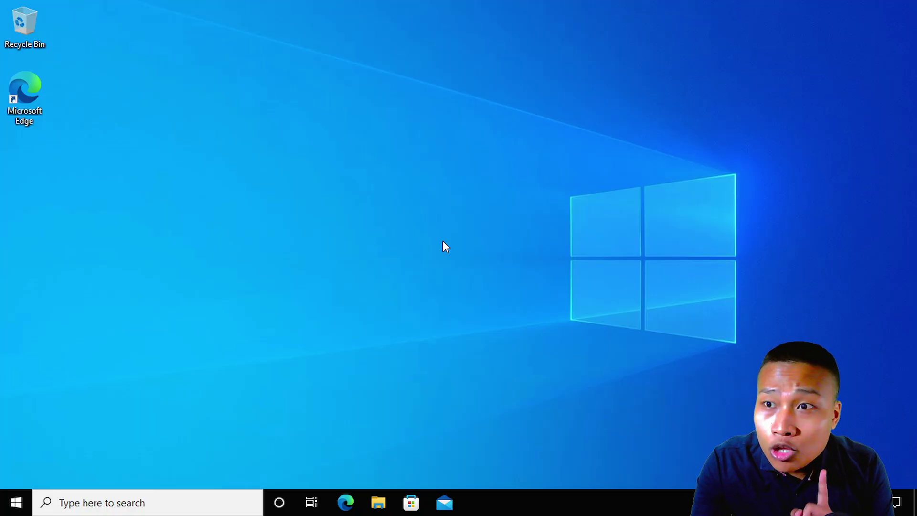
# - Shut down the computer using the power options
pyautogui.click(14, 501)
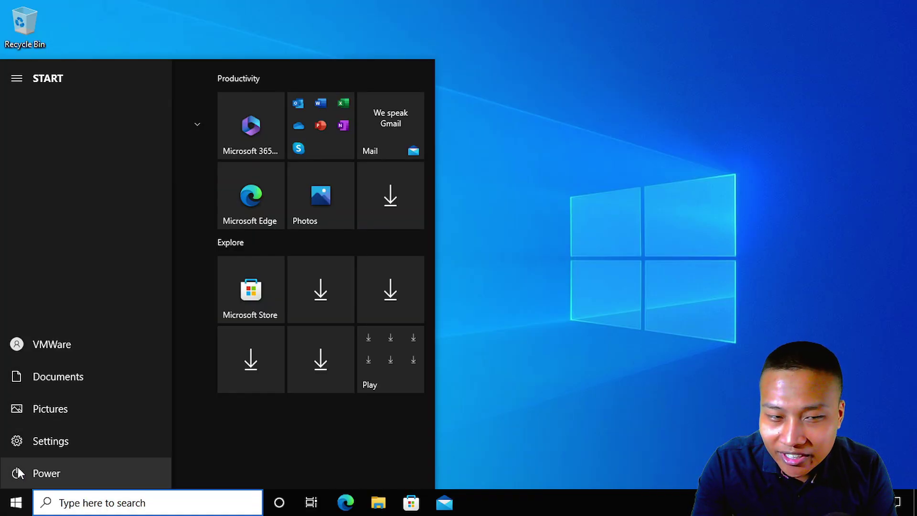
pyautogui.click(17, 469)
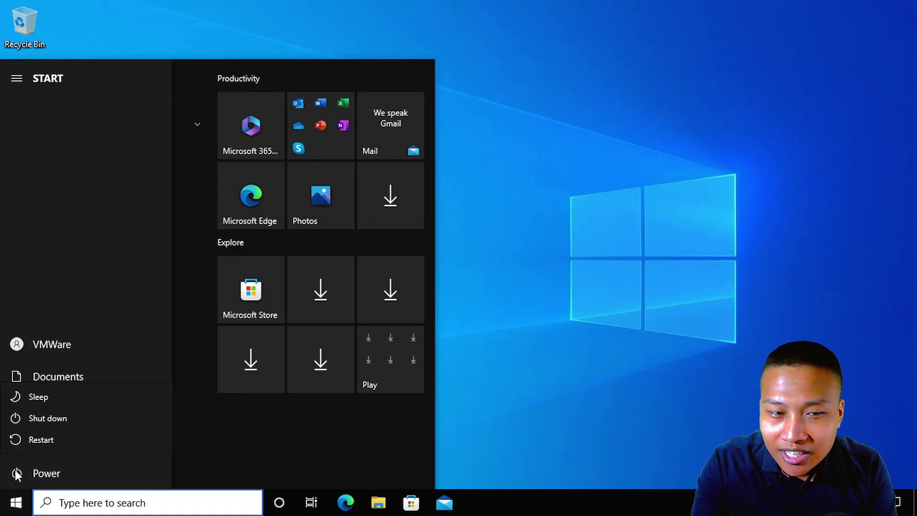
pyautogui.click(51, 417)
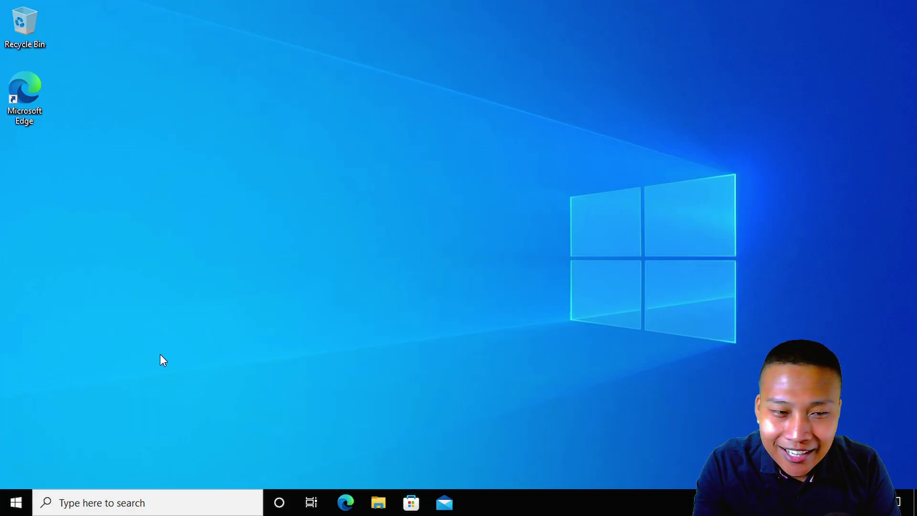
# - Open Control Panel and bring up the User Account Control settings under User Accounts
pyautogui.click(114, 502)
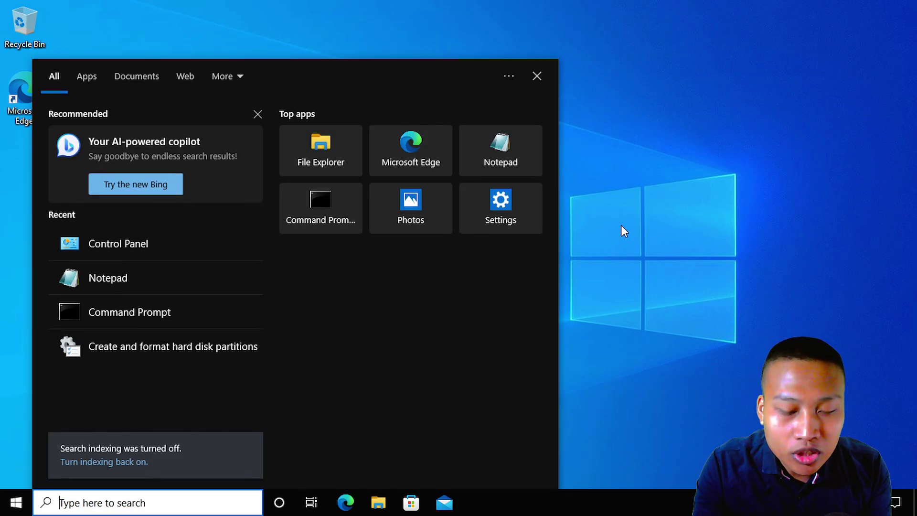
pyautogui.write('cont')
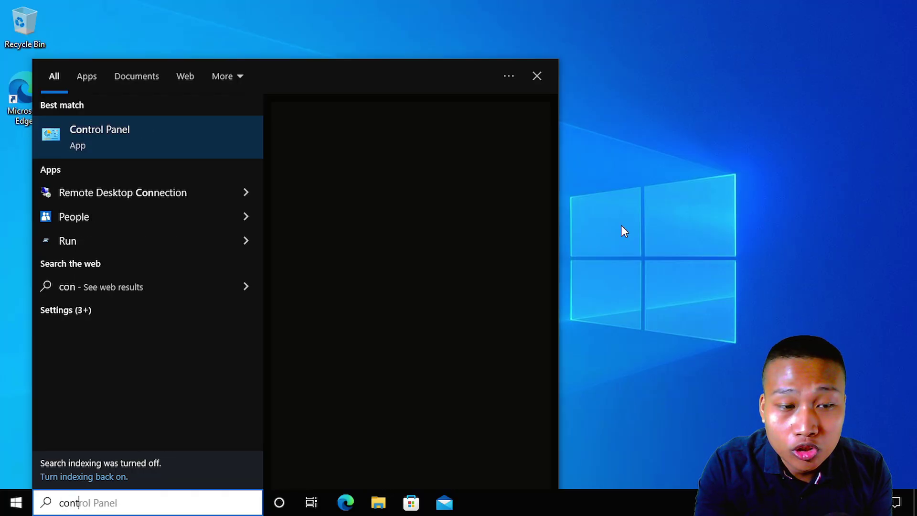
pyautogui.click(79, 144)
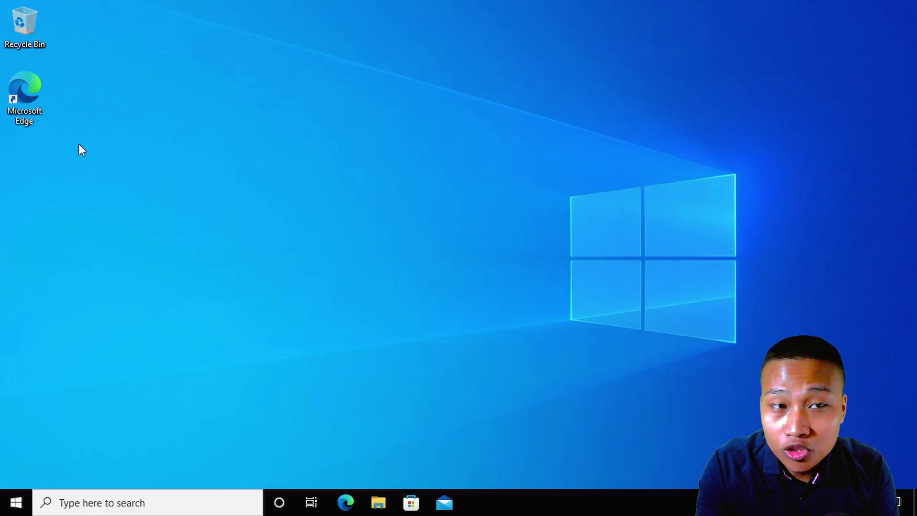
pyautogui.click(556, 157)
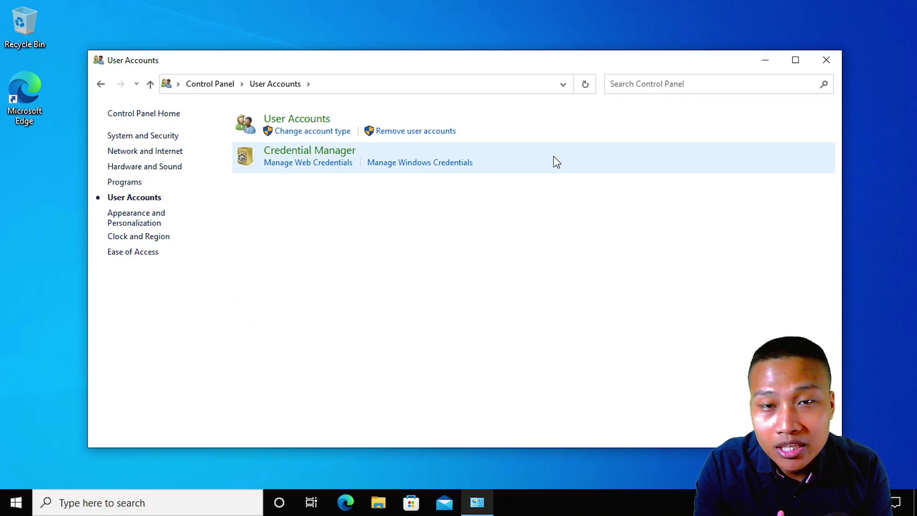
pyautogui.click(322, 120)
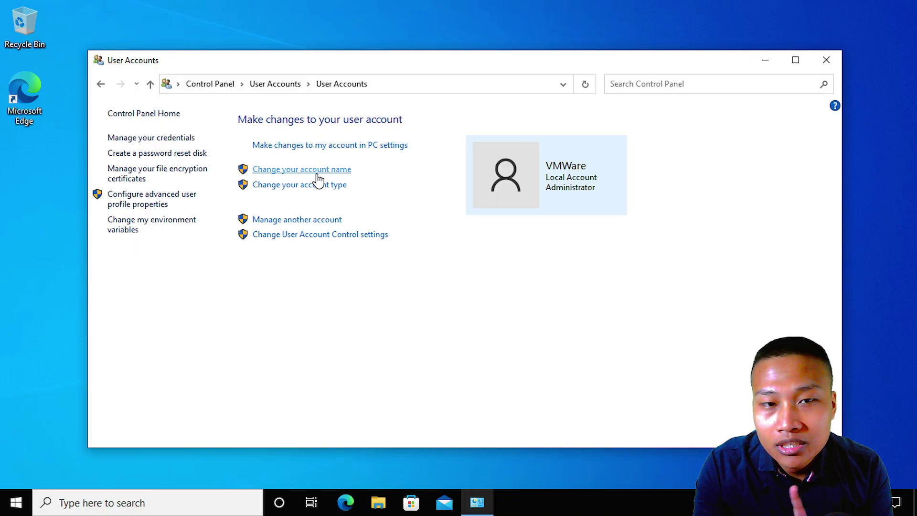
pyautogui.click(318, 237)
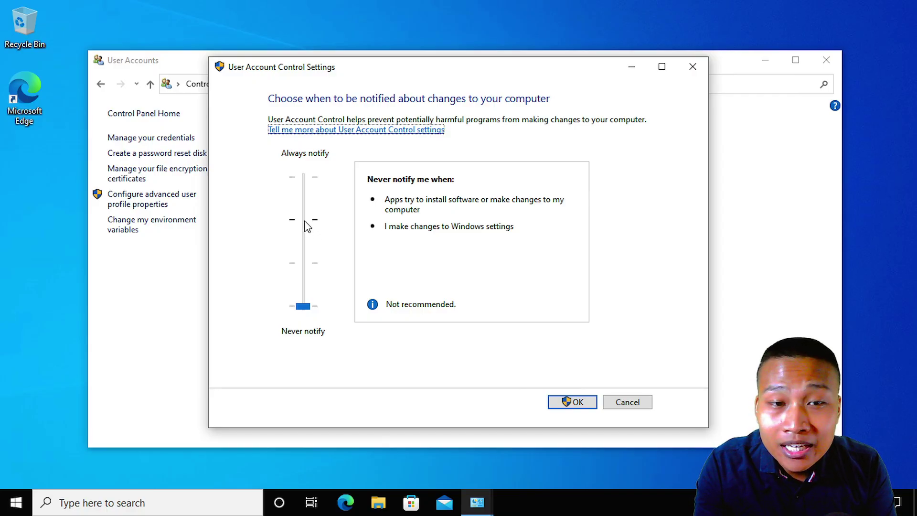
# - Try the default notification level, return it to Never notify, and close the account settings without saving
pyautogui.click(307, 226)
pyautogui.click(311, 226)
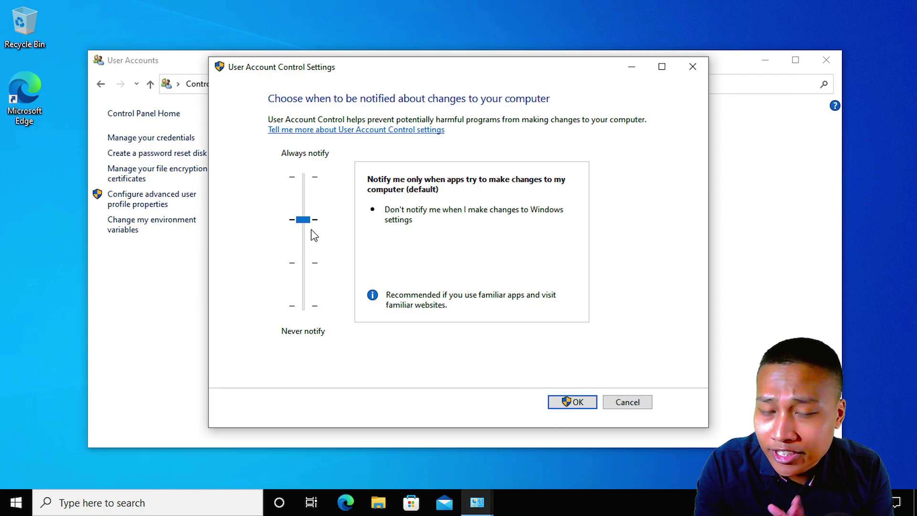
pyautogui.moveTo(309, 222); pyautogui.dragTo(308, 324)
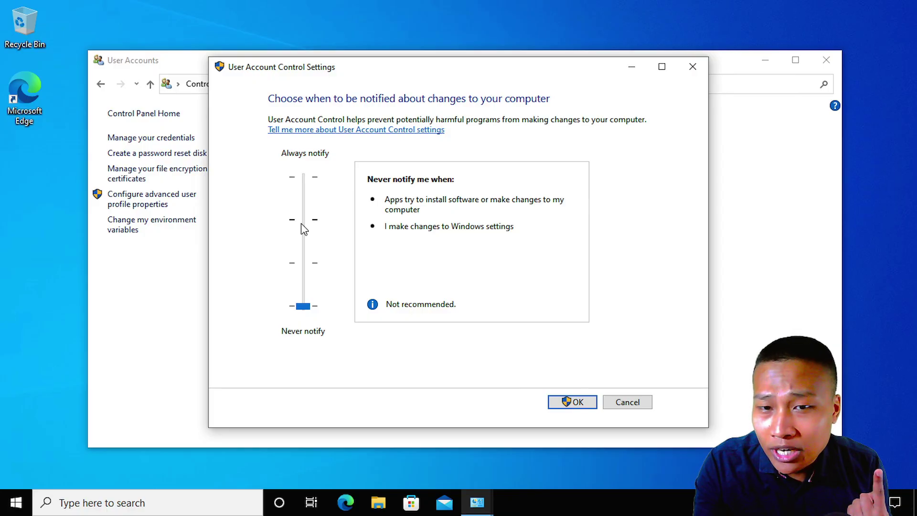
pyautogui.click(627, 401)
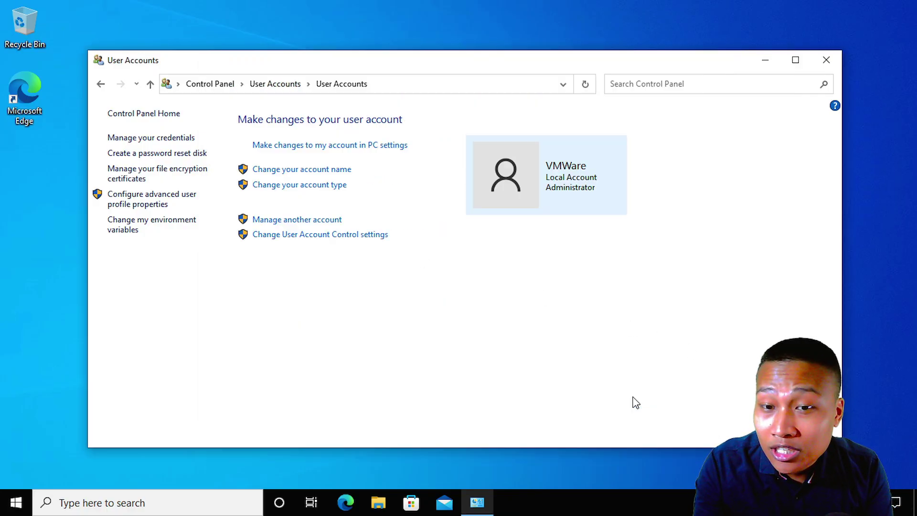
pyautogui.click(826, 61)
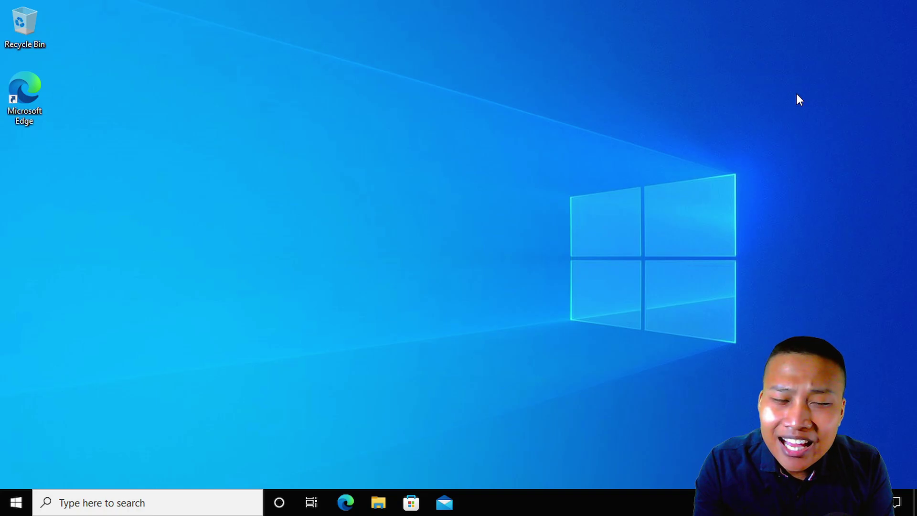
# - Open Notepad from the Windows Accessories apps
pyautogui.click(17, 502)
pyautogui.scroll(-1, 82, 414)
pyautogui.scroll(-9, 132, 366)
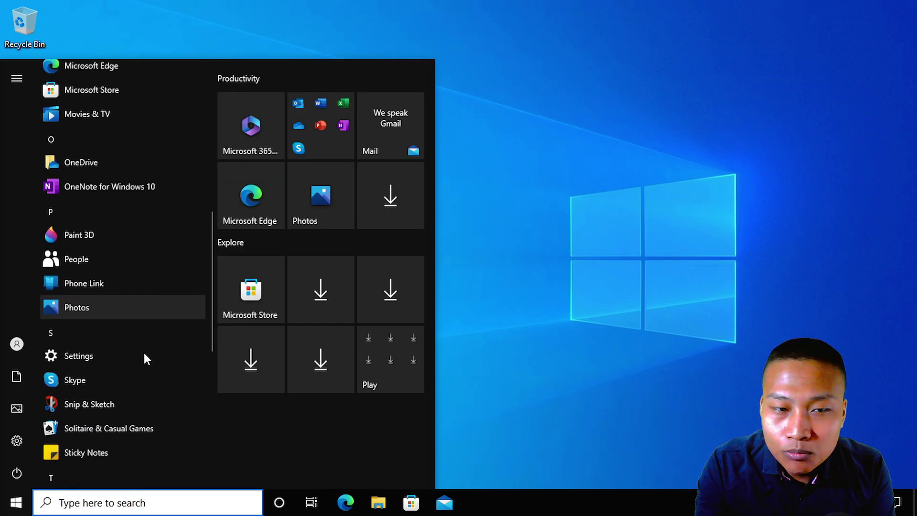
pyautogui.click(141, 313)
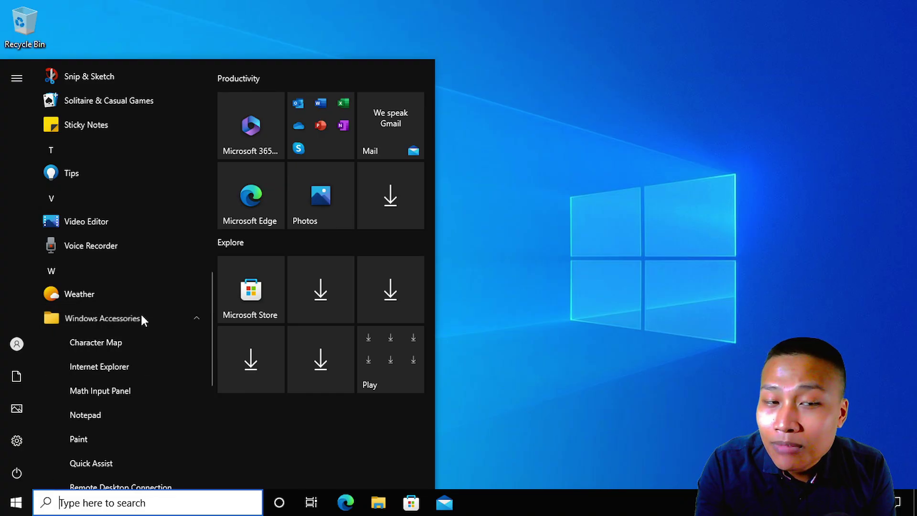
pyautogui.click(137, 413)
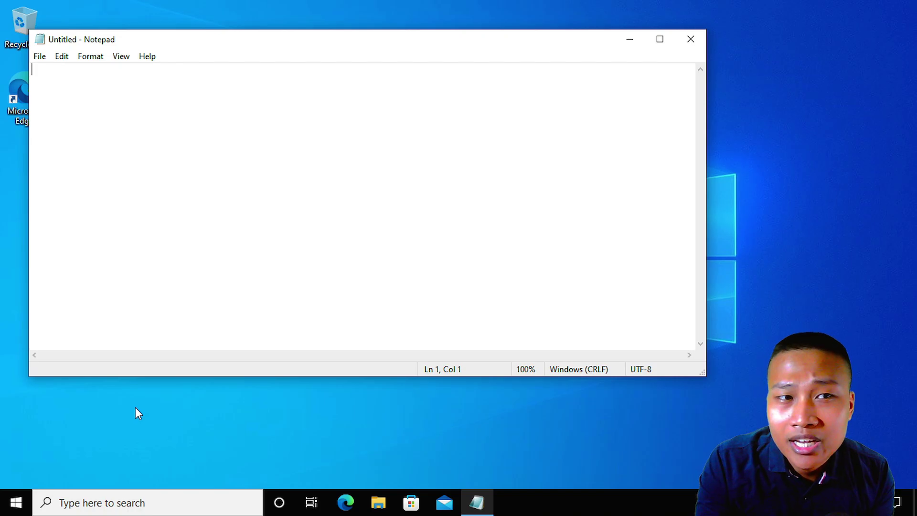
# - Enter the command "powershell wininit" in the blank Notepad document
pyautogui.write('powersh')
pyautogui.write('ell ')
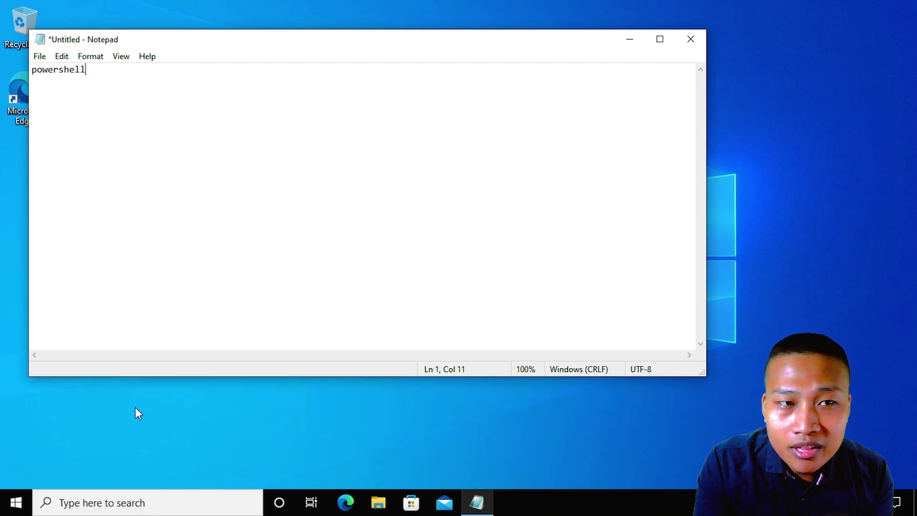
pyautogui.write('wininit')
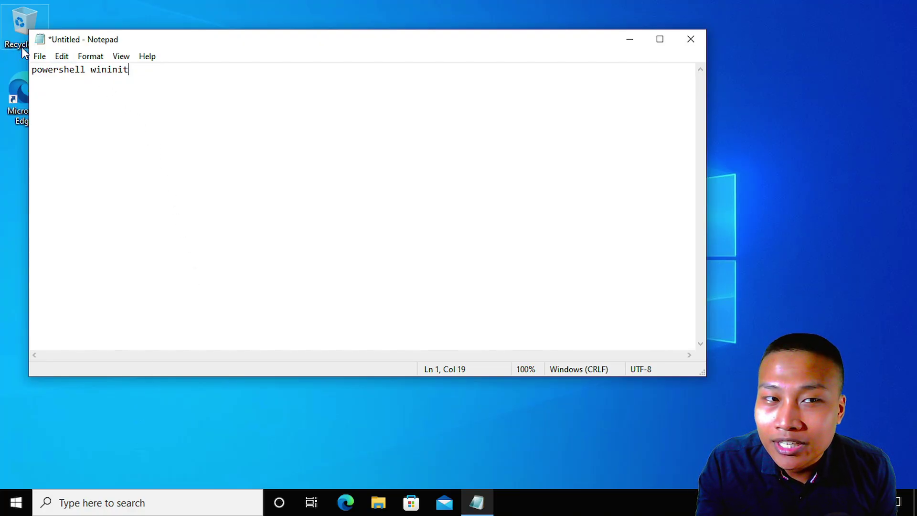
# - Save the command in the Documents folder as bsod.bat, with the file type set to All Files
pyautogui.click(41, 57)
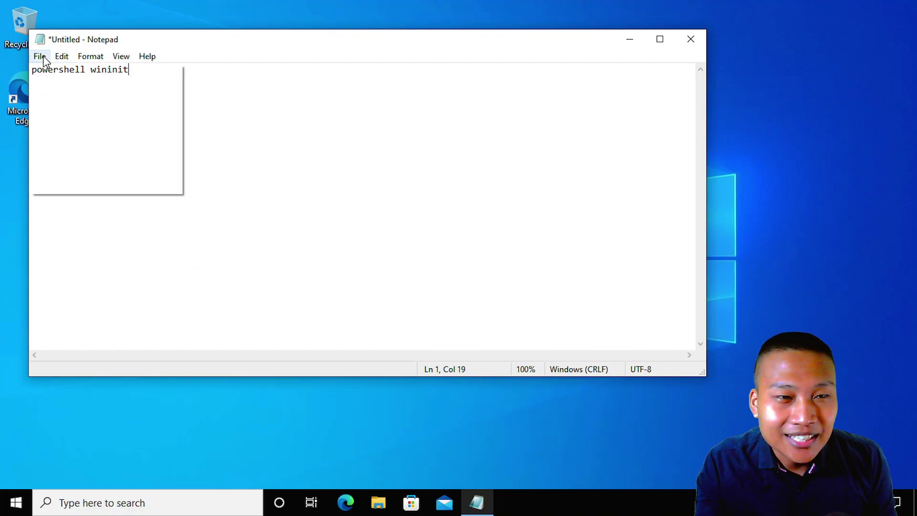
pyautogui.click(76, 136)
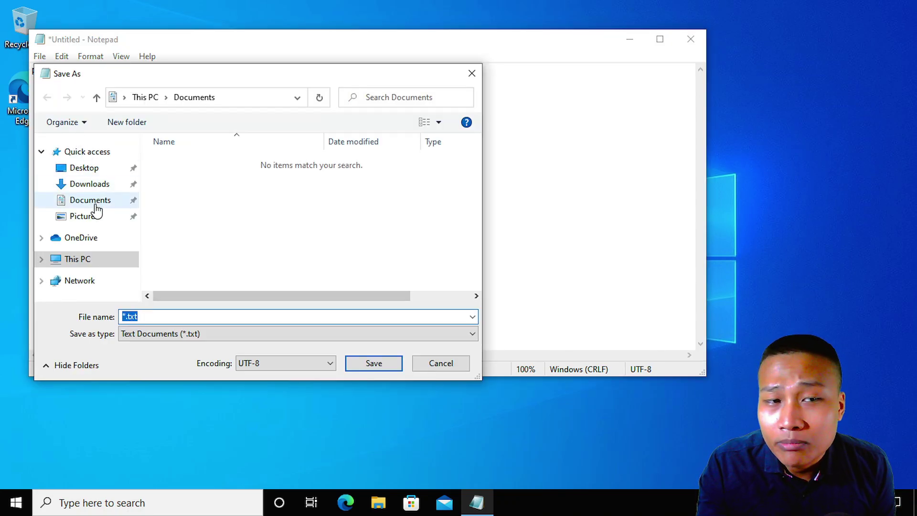
pyautogui.click(93, 202)
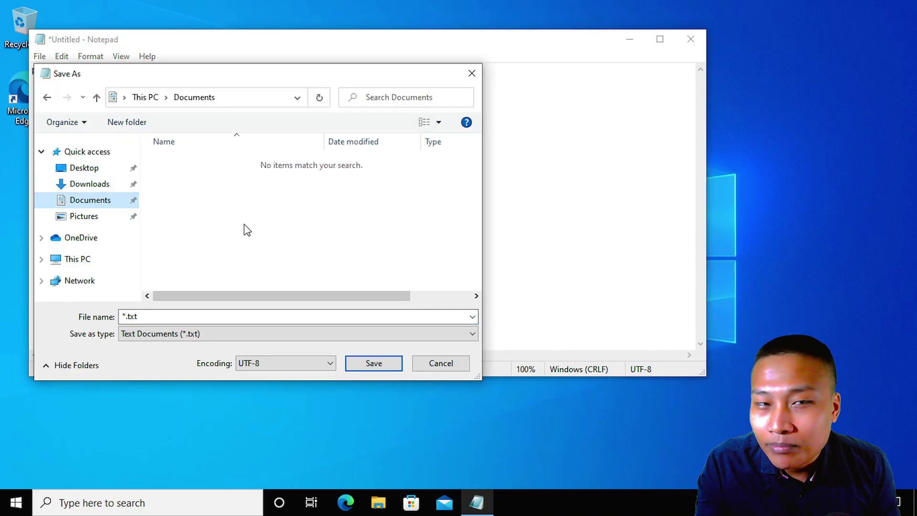
pyautogui.click(286, 321)
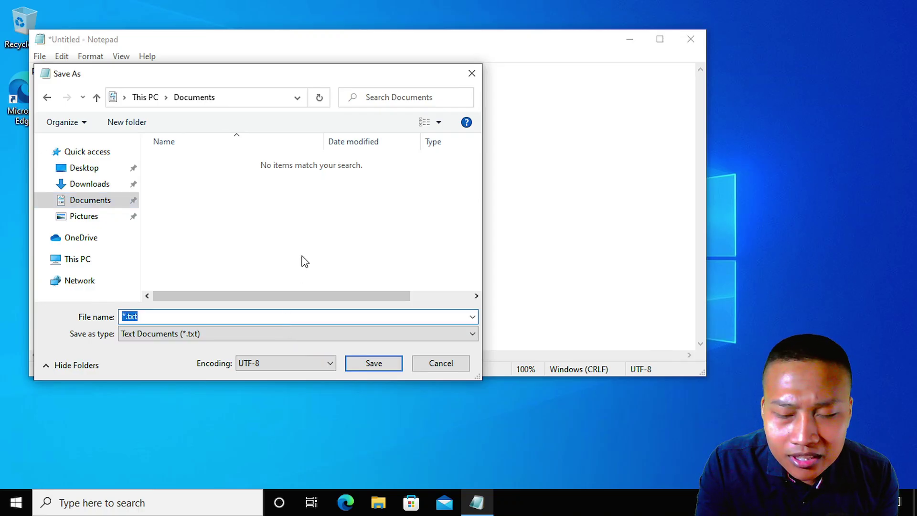
pyautogui.write('bsod')
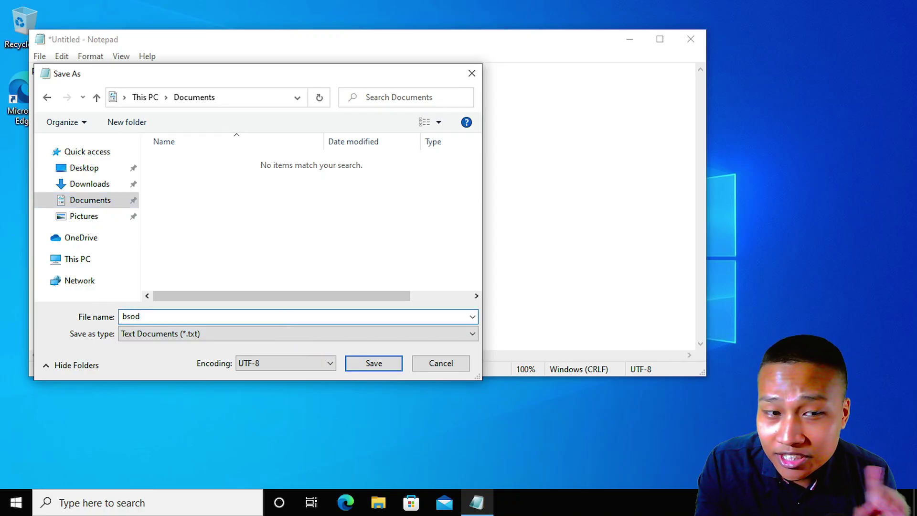
pyautogui.click(271, 336)
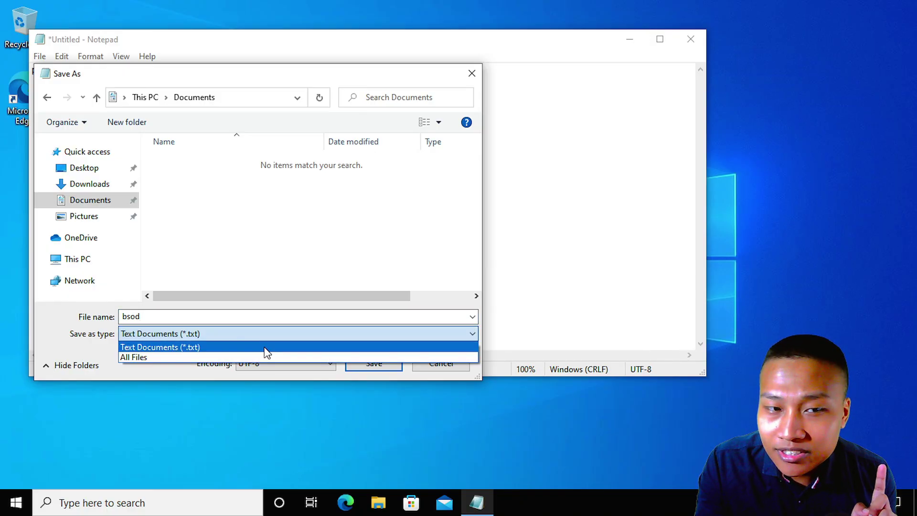
pyautogui.click(265, 357)
pyautogui.click(256, 322)
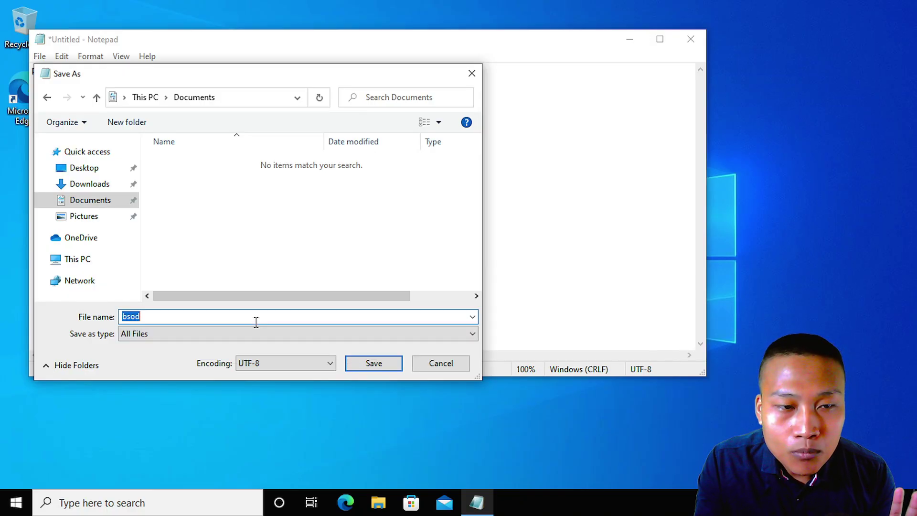
pyautogui.click(256, 321)
pyautogui.write('.bat')
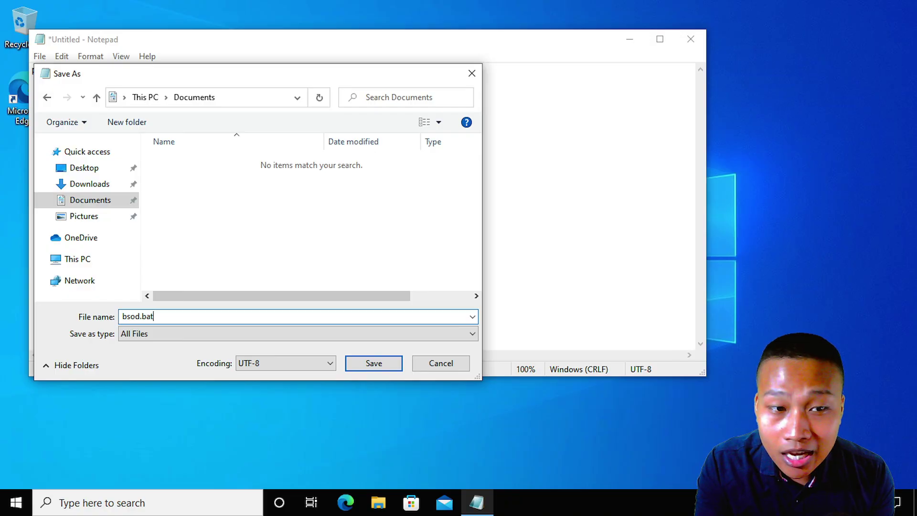
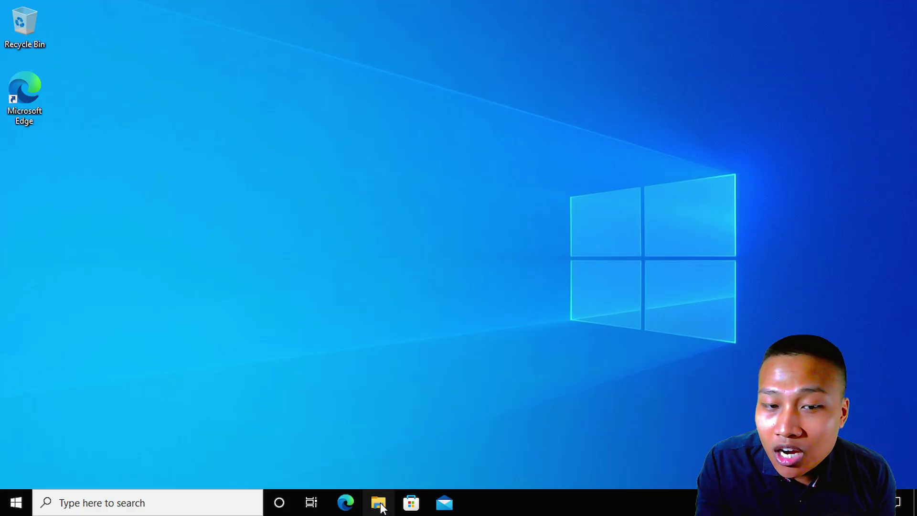
# - Run the bsod batch file from the Documents folder in File Explorer and close its command window
pyautogui.click(379, 504)
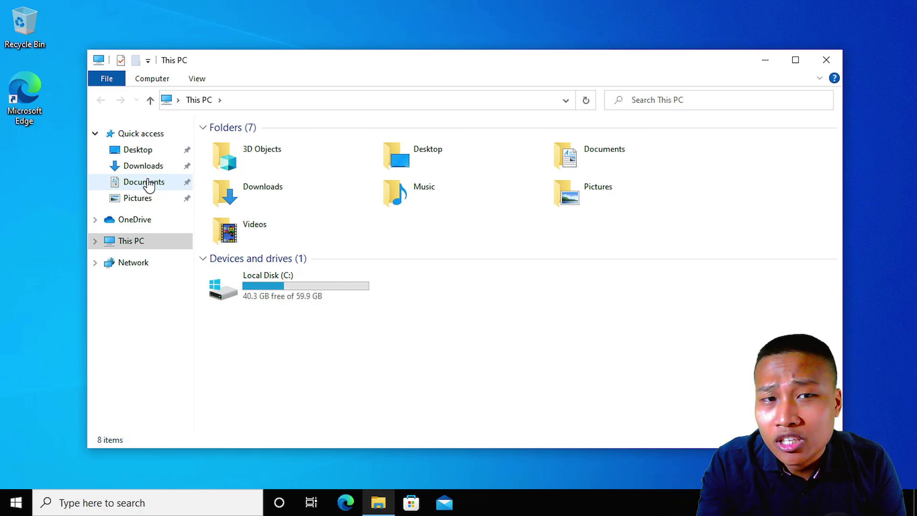
pyautogui.click(149, 185)
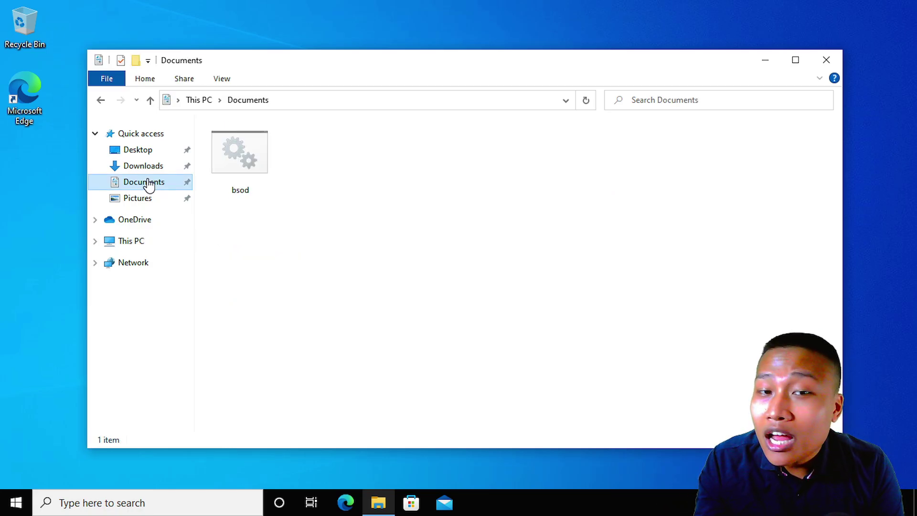
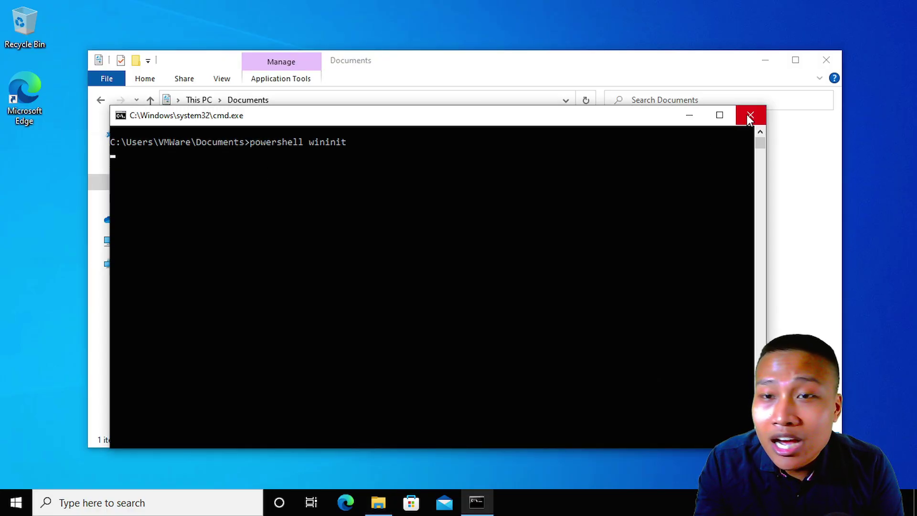
pyautogui.click(750, 115)
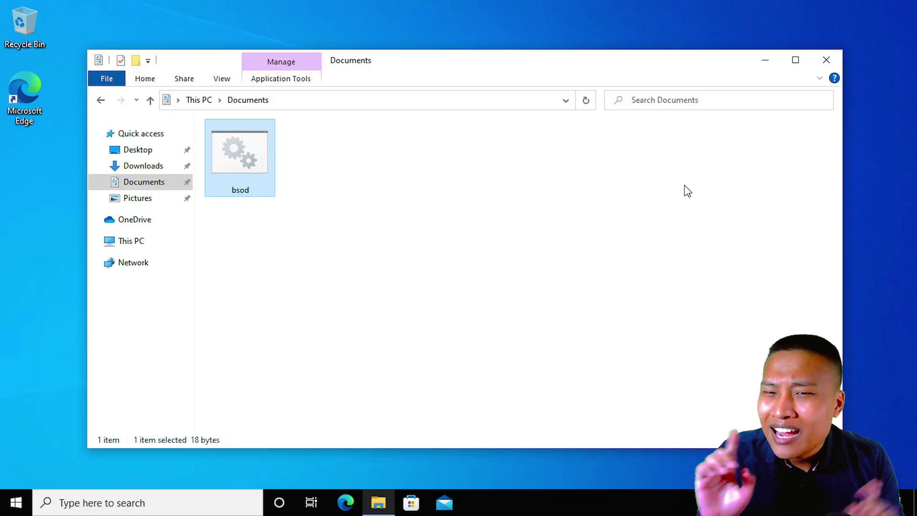
# - Create a desktop shortcut to the bsod batch file and move it into the Documents folder
pyautogui.rightClick(251, 146)
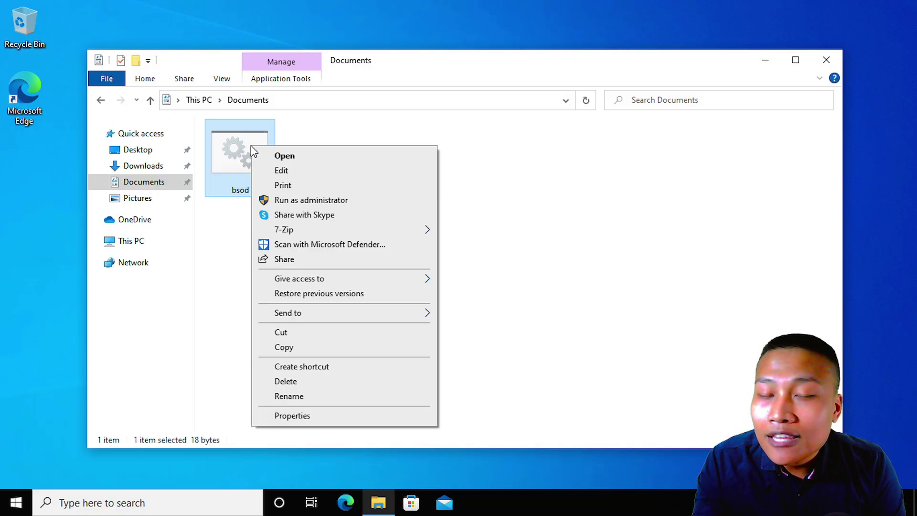
pyautogui.moveTo(352, 313)
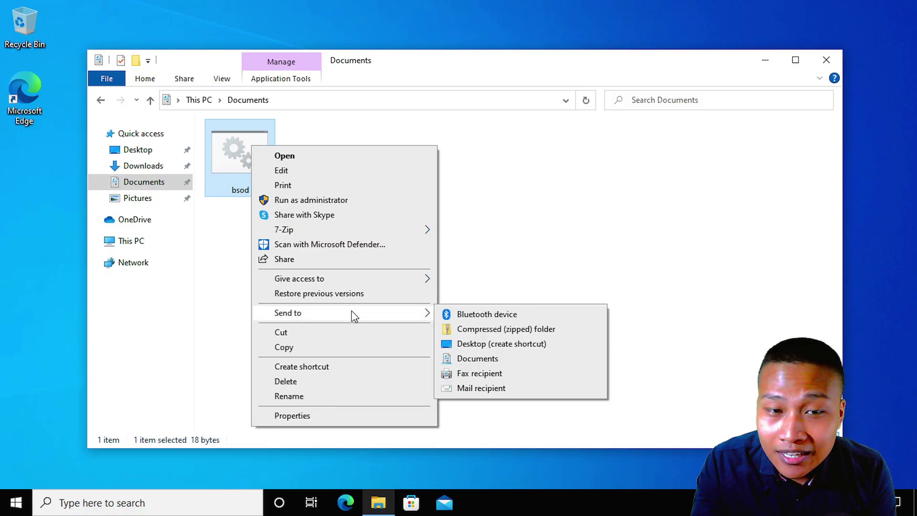
pyautogui.click(509, 341)
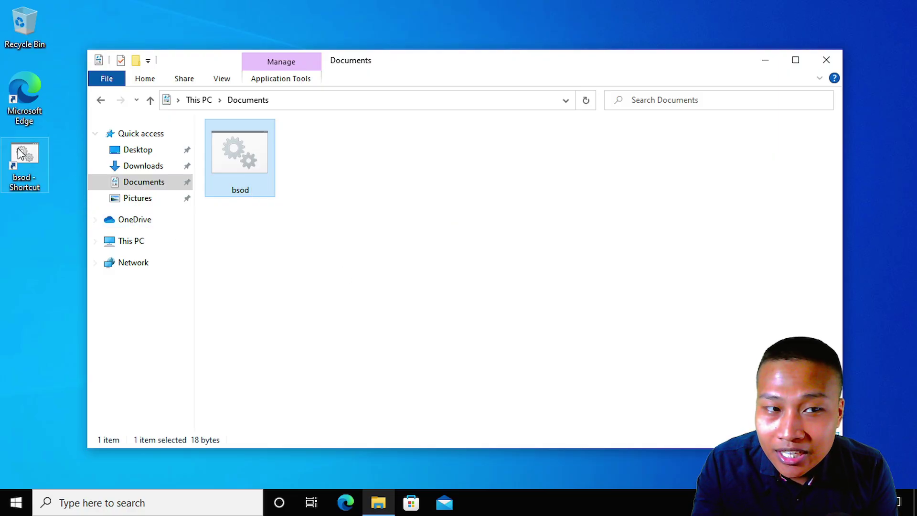
pyautogui.moveTo(24, 157); pyautogui.dragTo(338, 170)
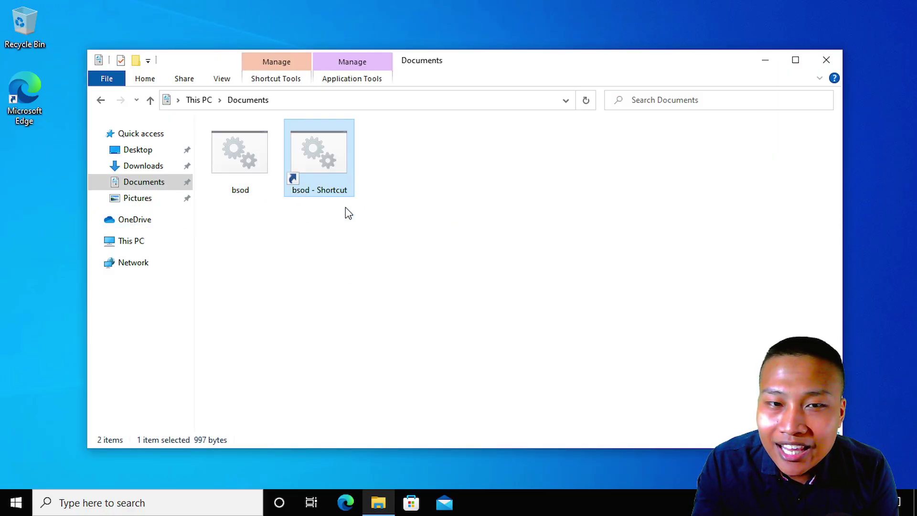
# - Set the bsod shortcut in the Documents folder to run as administrator, save its properties and close the File Explorer window
pyautogui.rightClick(329, 157)
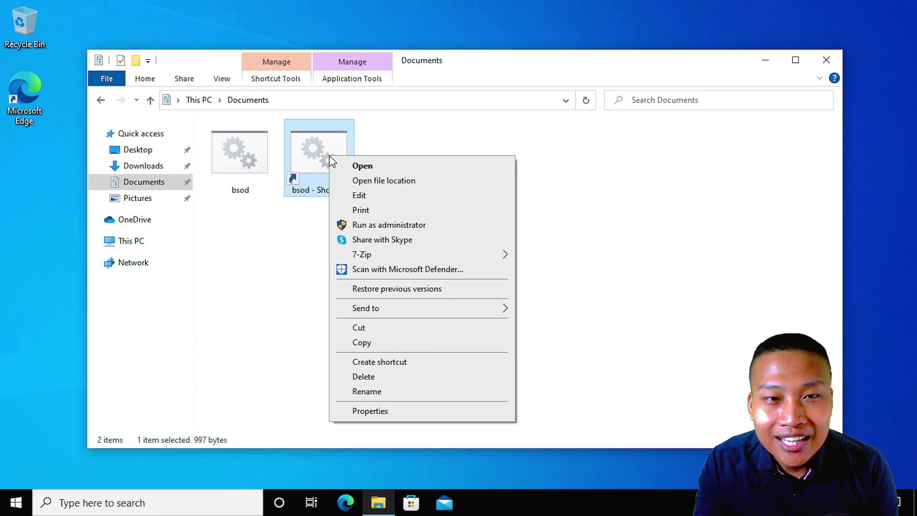
pyautogui.click(389, 415)
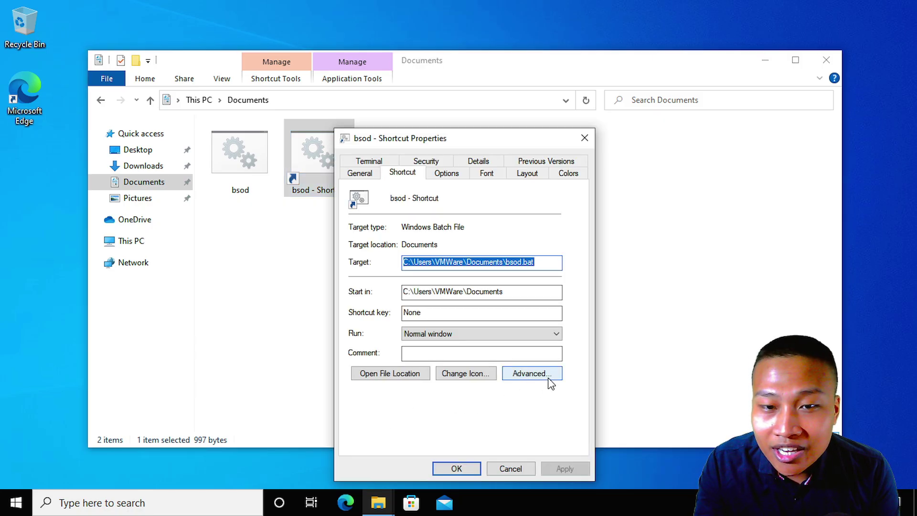
pyautogui.click(547, 375)
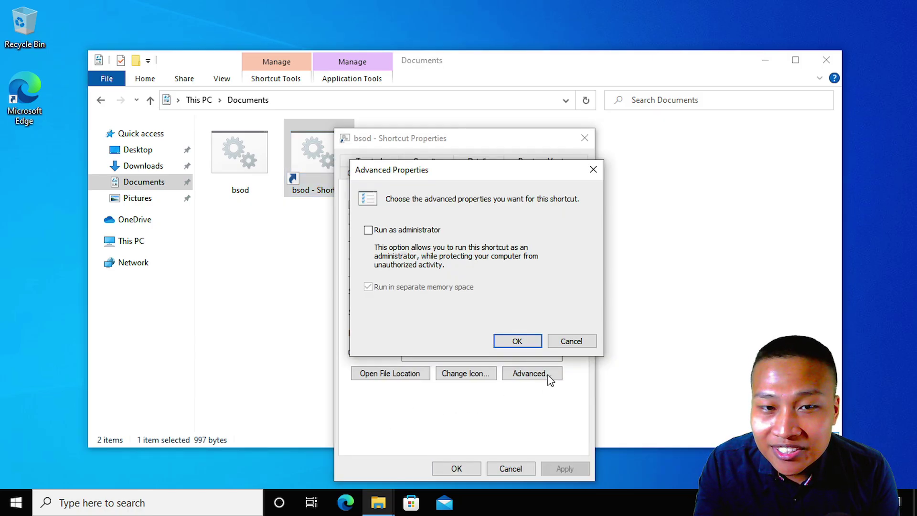
pyautogui.click(402, 232)
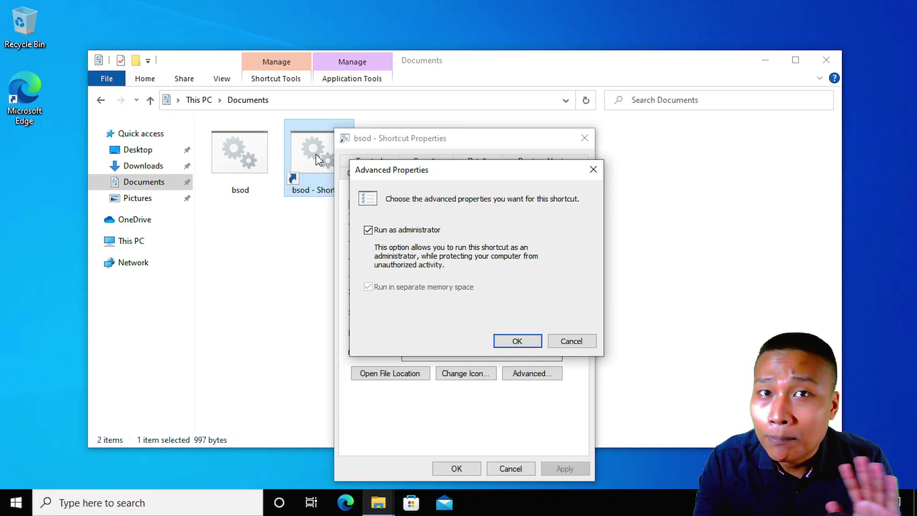
pyautogui.click(515, 340)
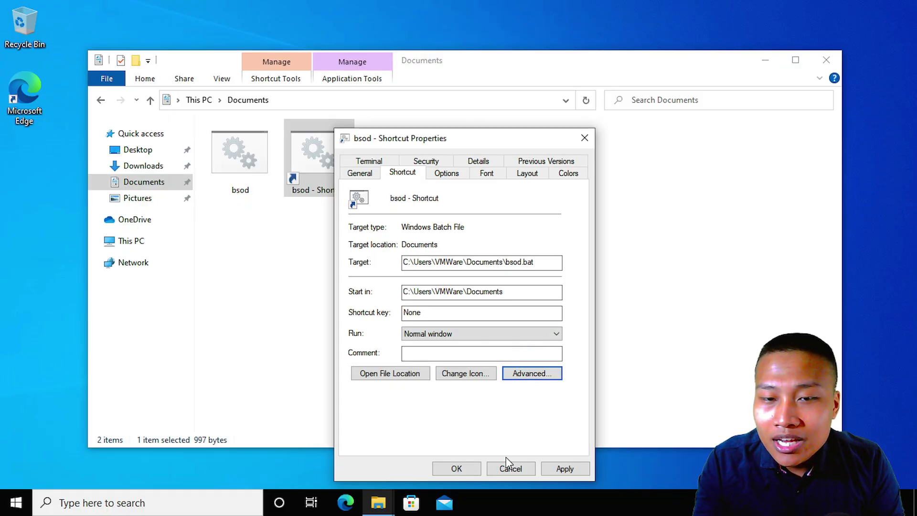
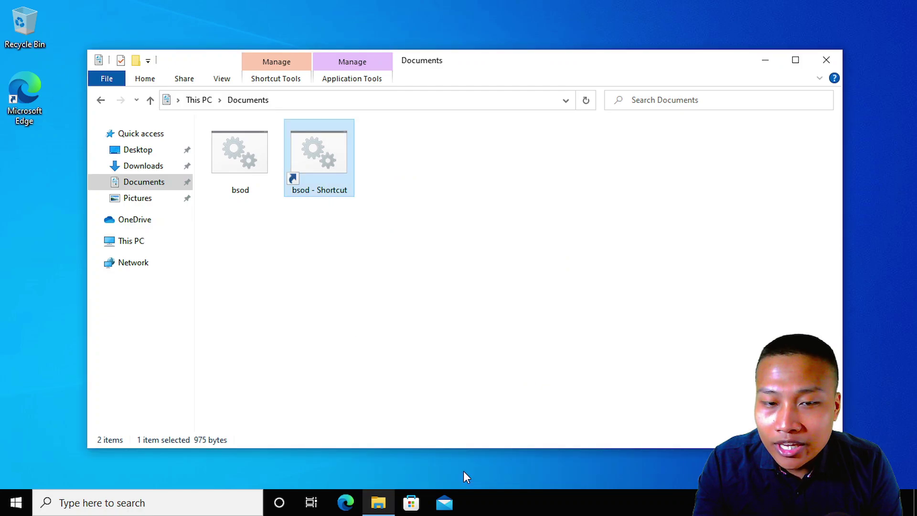
pyautogui.click(824, 62)
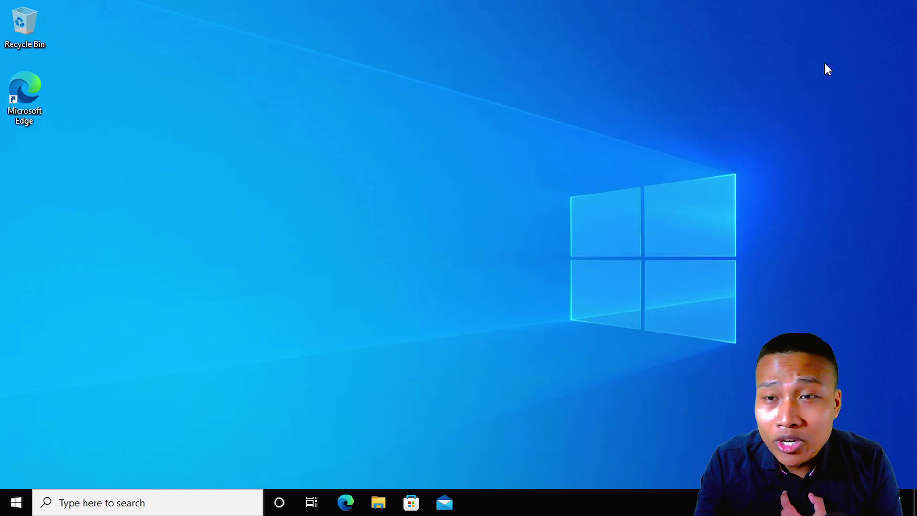
# - Launch gpedit.msc from the Windows search and open Scripts (Startup/Shutdown) under Computer Configuration, Windows Settings
pyautogui.click(145, 504)
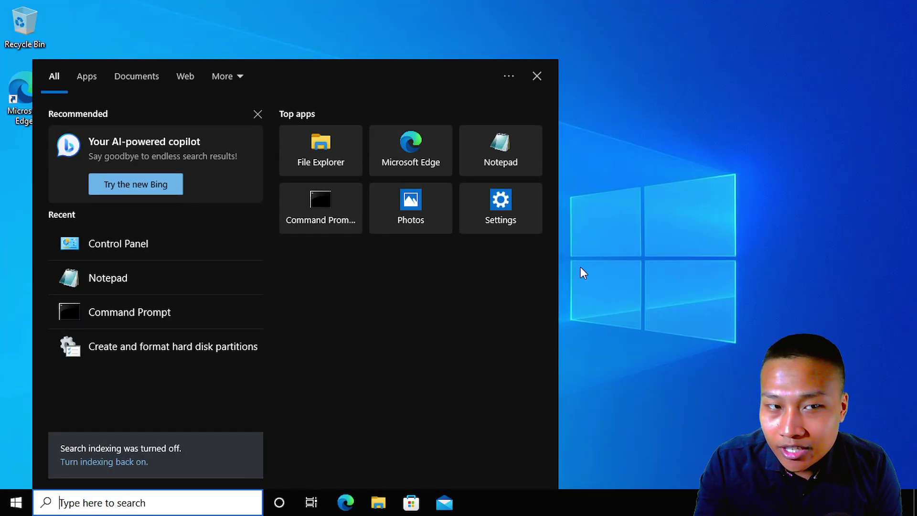
pyautogui.write('gp')
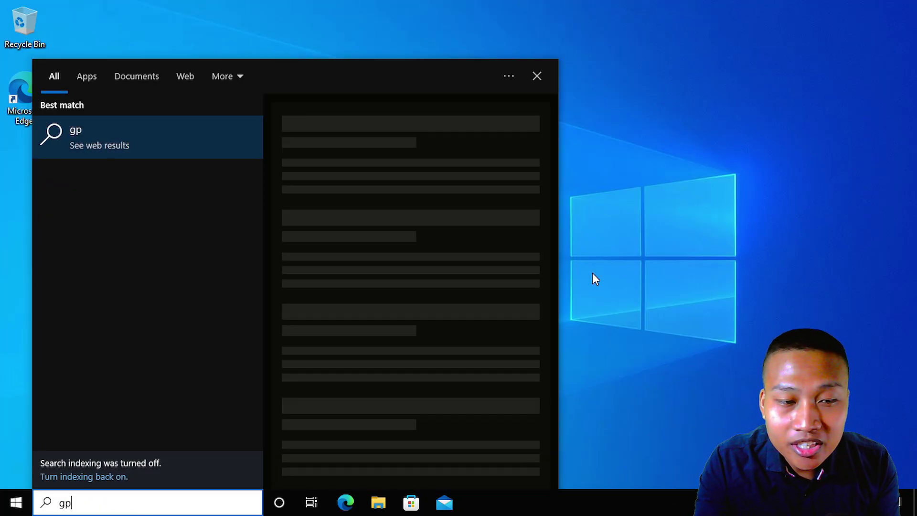
pyautogui.write('edit.ms')
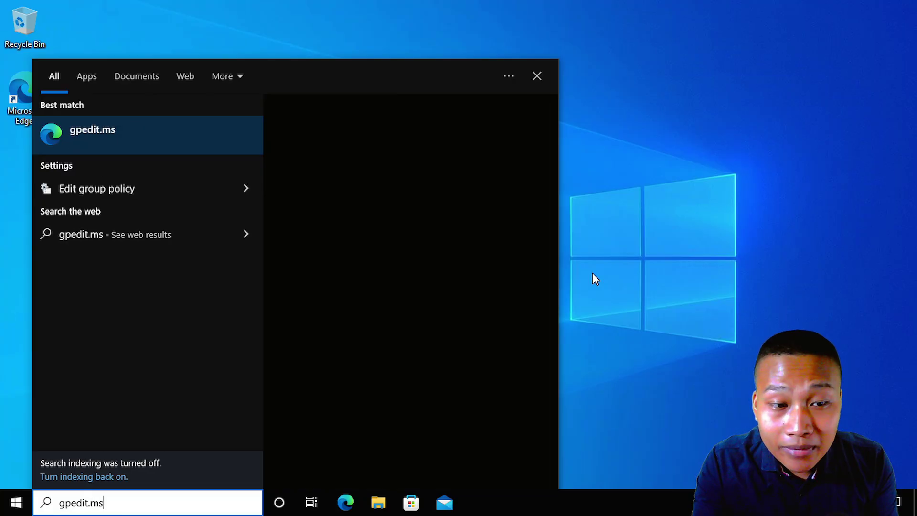
pyautogui.write('c')
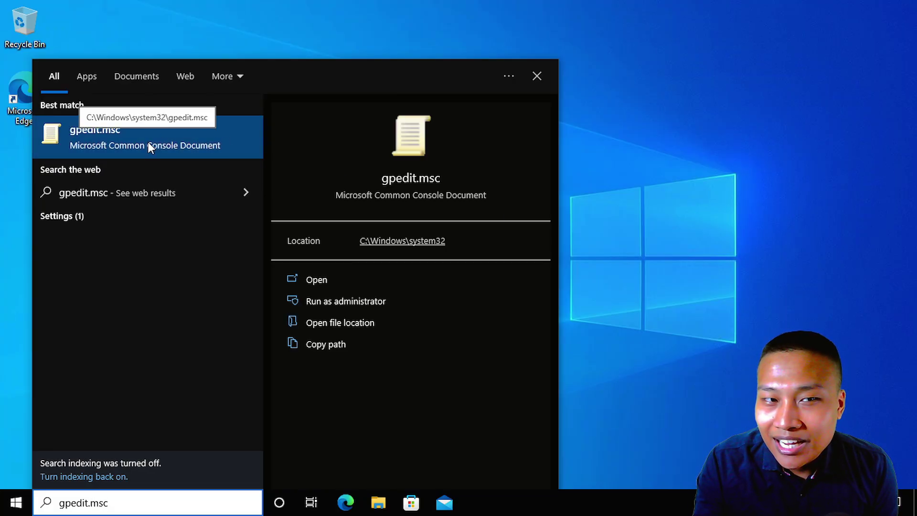
pyautogui.click(148, 142)
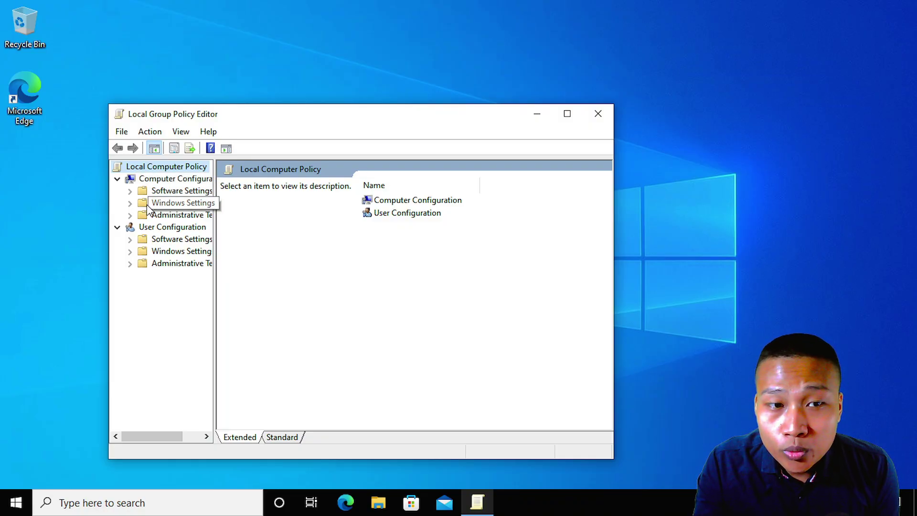
pyautogui.click(127, 204)
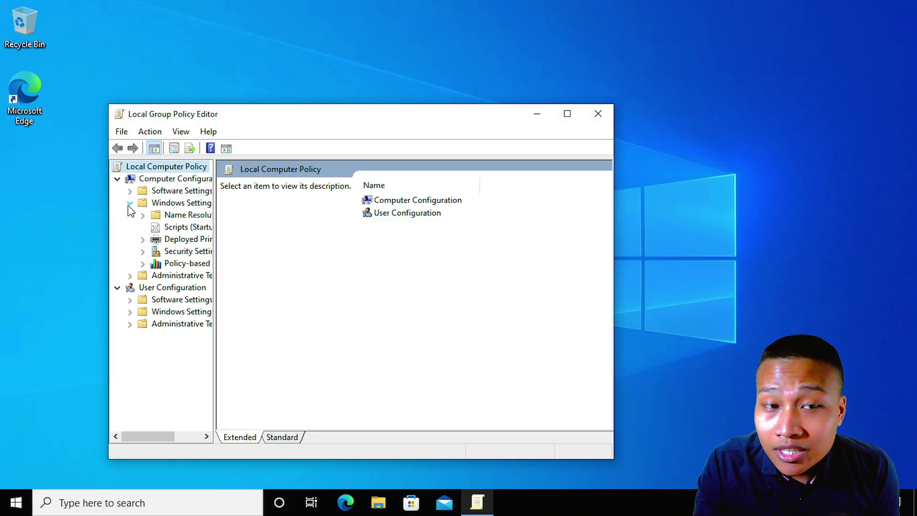
pyautogui.click(161, 231)
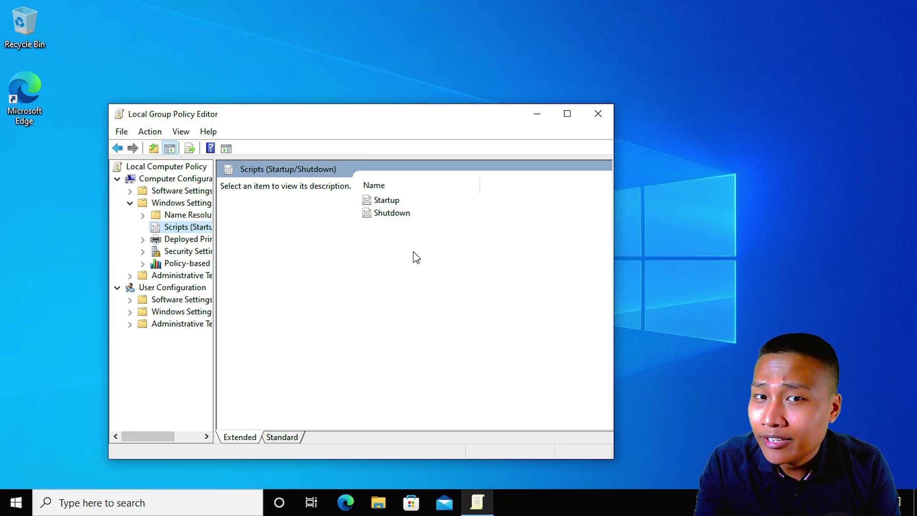
# - Add the bsod file from the Documents folder to the computer's Shutdown scripts and apply the change
pyautogui.click(390, 213)
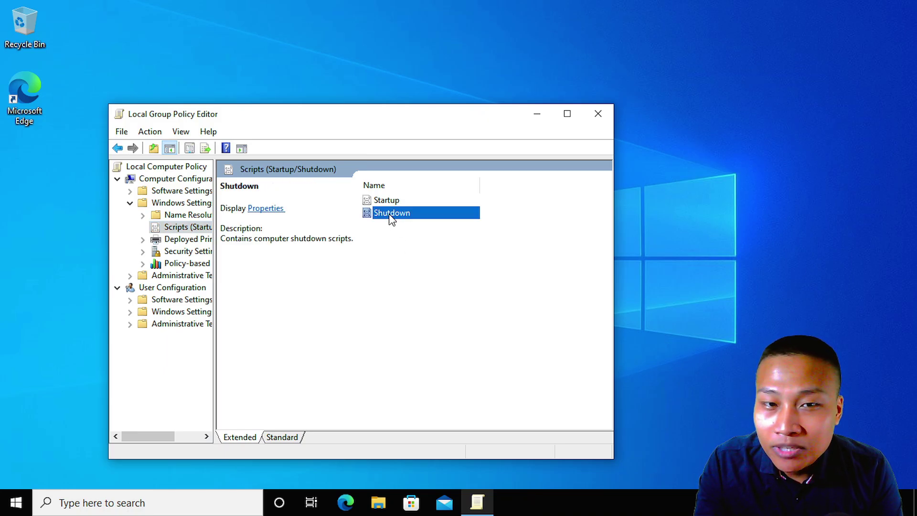
pyautogui.click(389, 201)
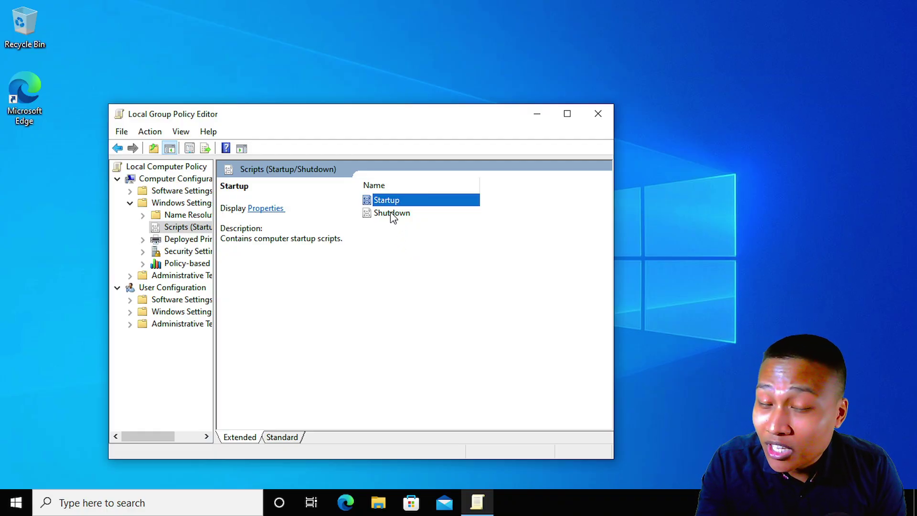
pyautogui.click(391, 214)
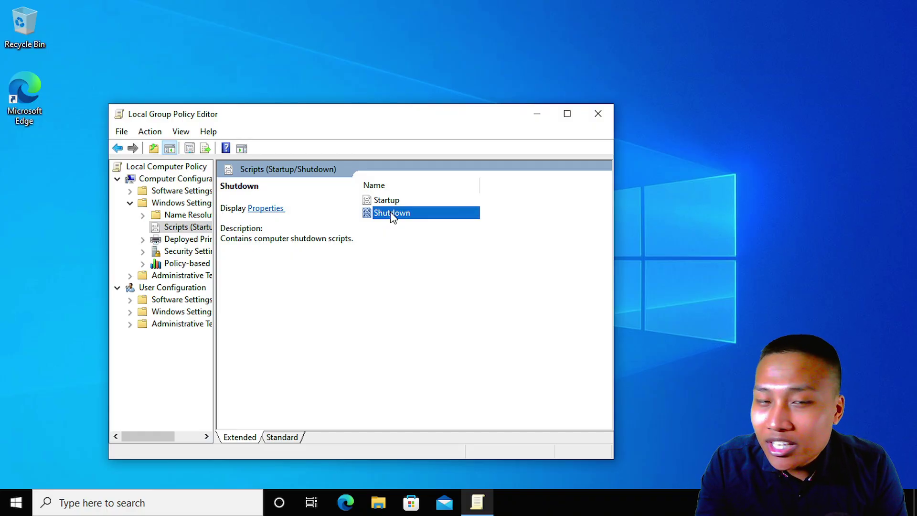
pyautogui.press('Up')
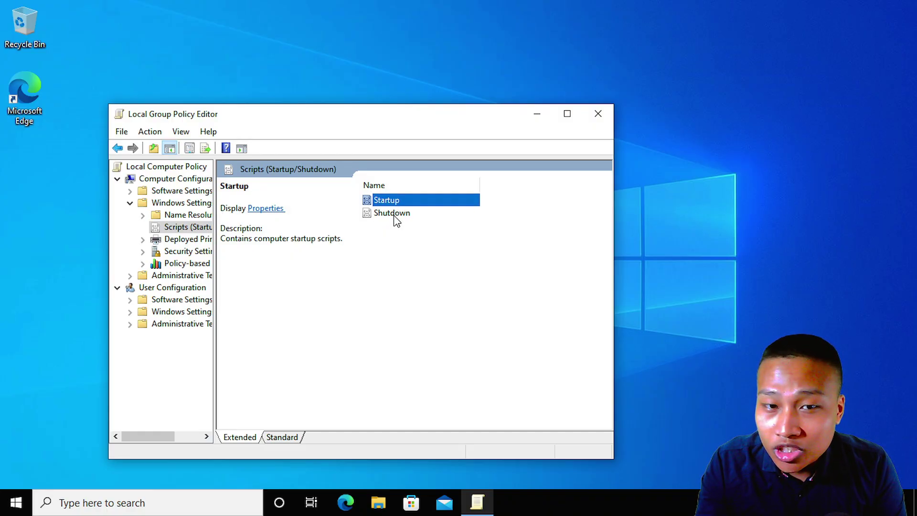
pyautogui.click(393, 215)
pyautogui.doubleClick(393, 214)
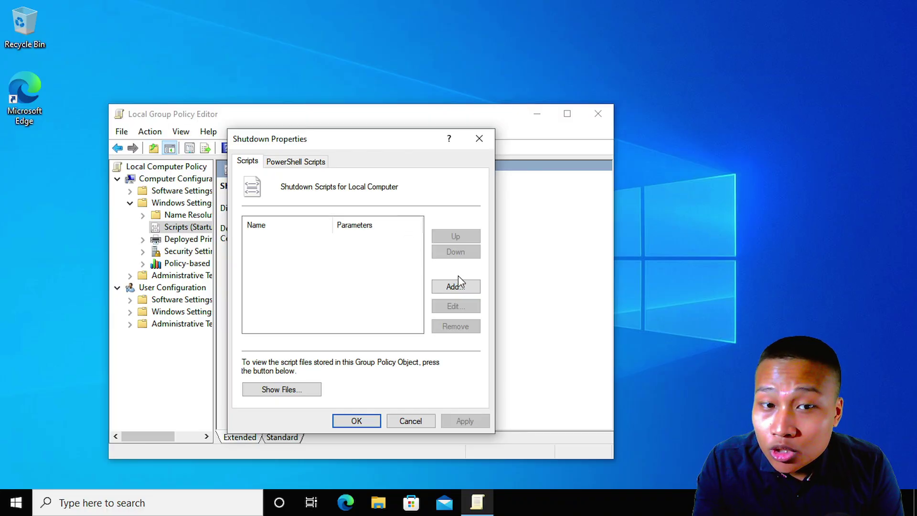
pyautogui.click(477, 287)
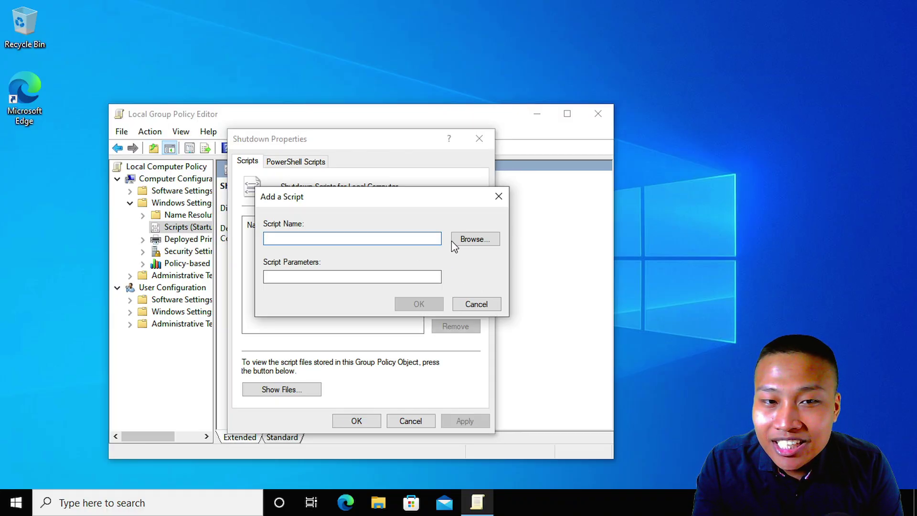
pyautogui.click(491, 237)
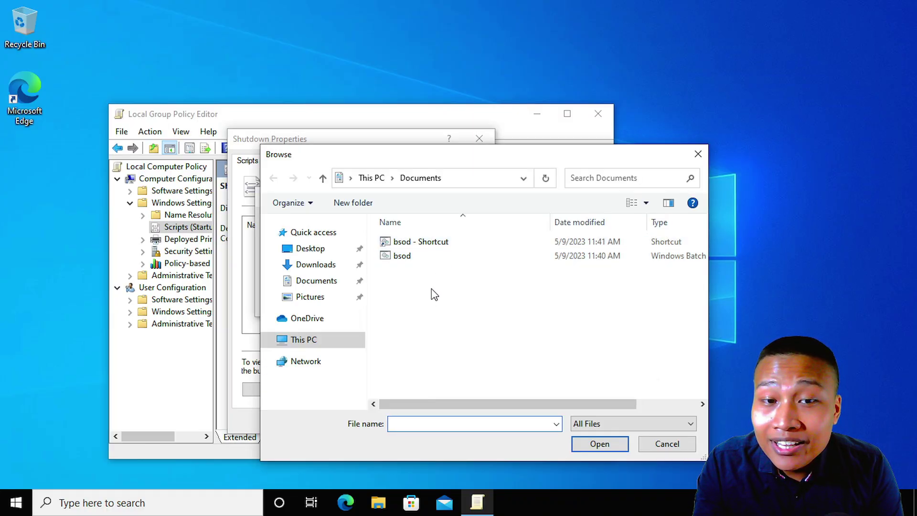
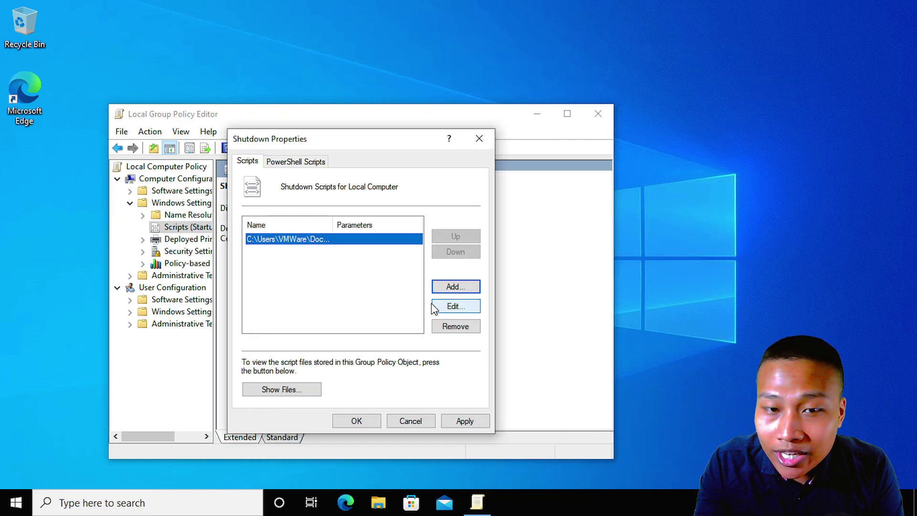
pyautogui.click(476, 425)
pyautogui.click(378, 420)
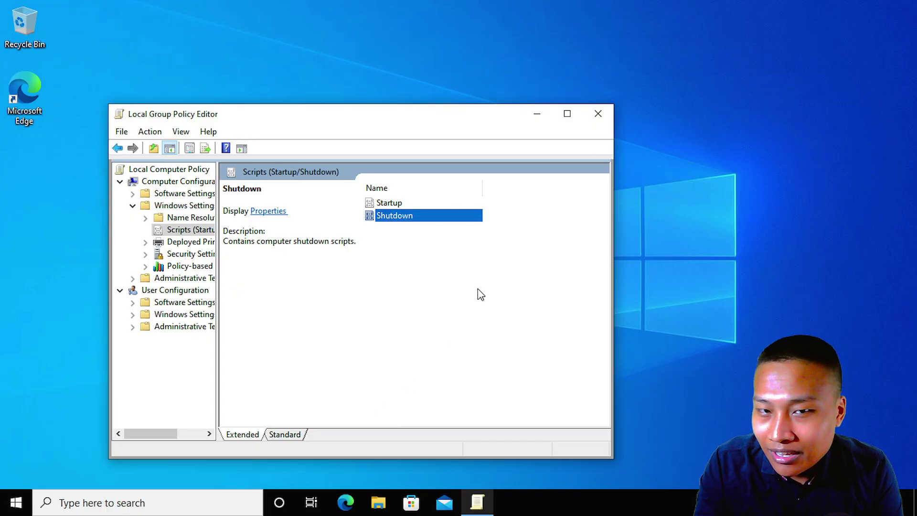
# - Close the Local Group Policy Editor and shut down the computer to trigger the shutdown script
pyautogui.click(599, 115)
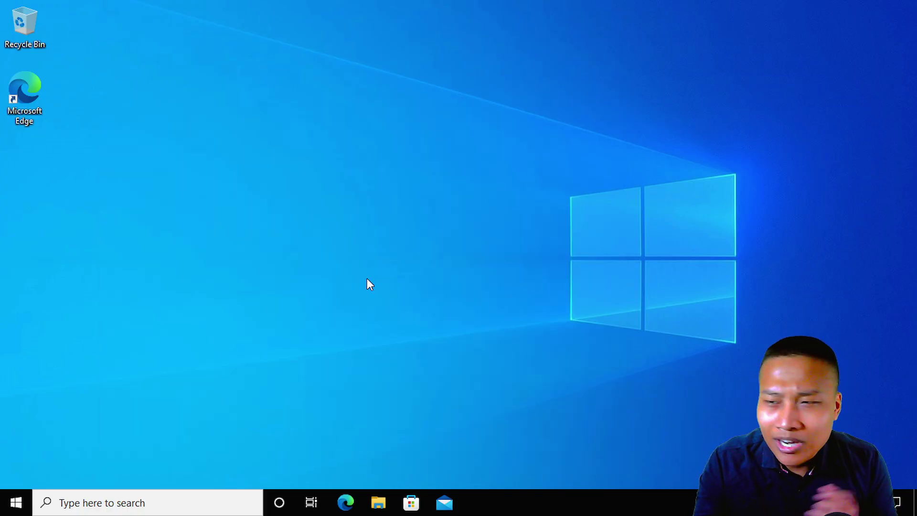
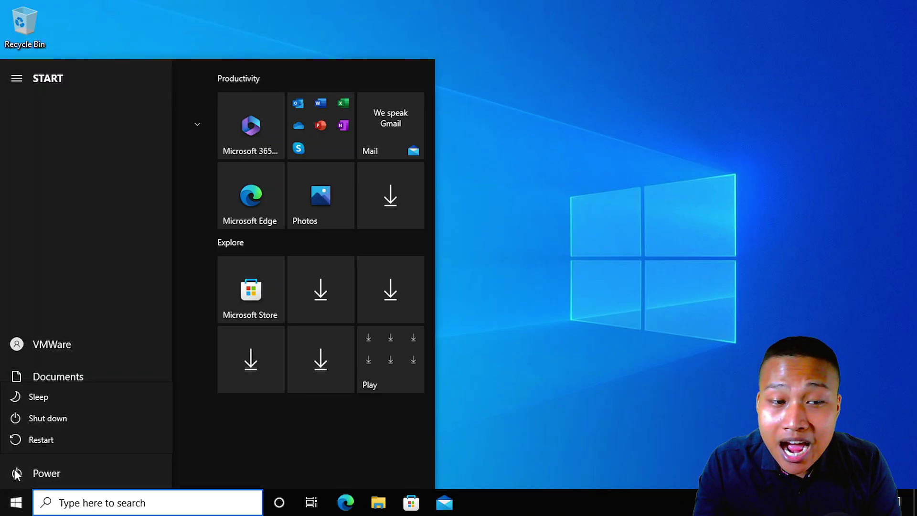
pyautogui.click(54, 416)
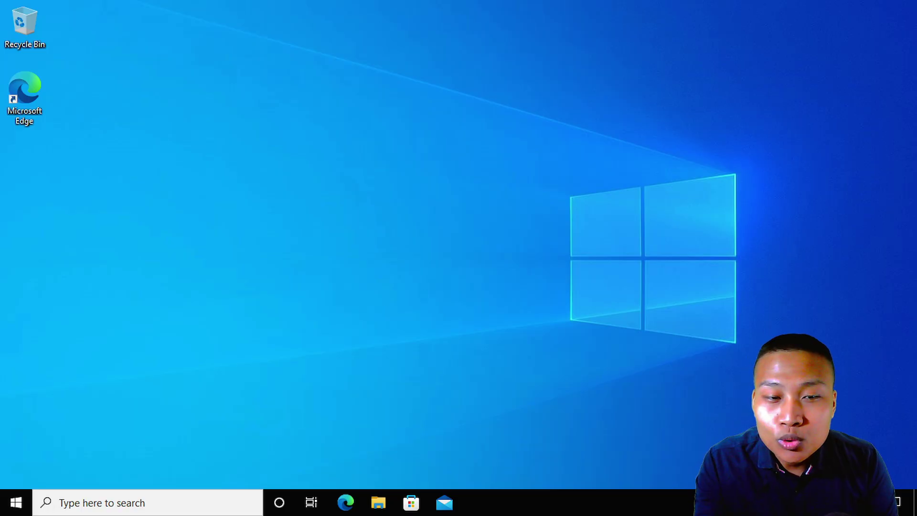
# - Reopen gpedit.msc from the Windows search and go to the computer's Scripts (Startup/Shutdown) under Windows Settings
pyautogui.click(191, 502)
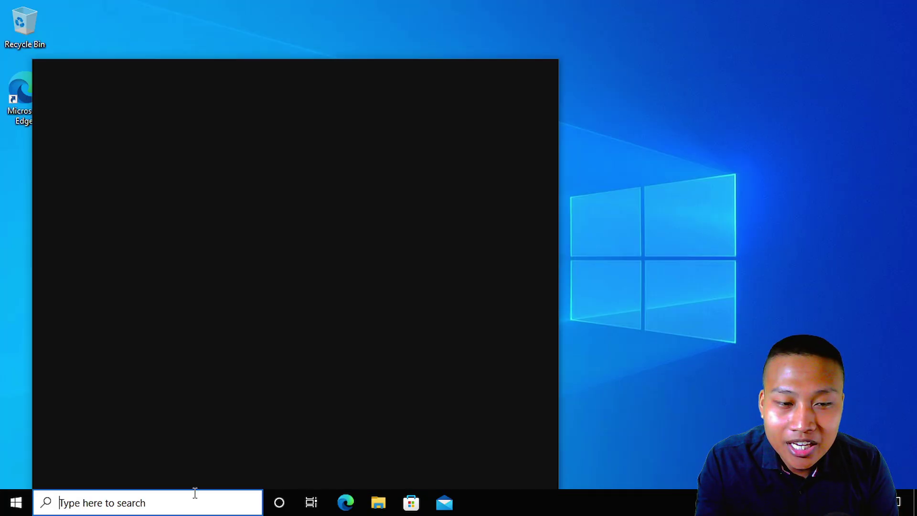
pyautogui.write('gpedi')
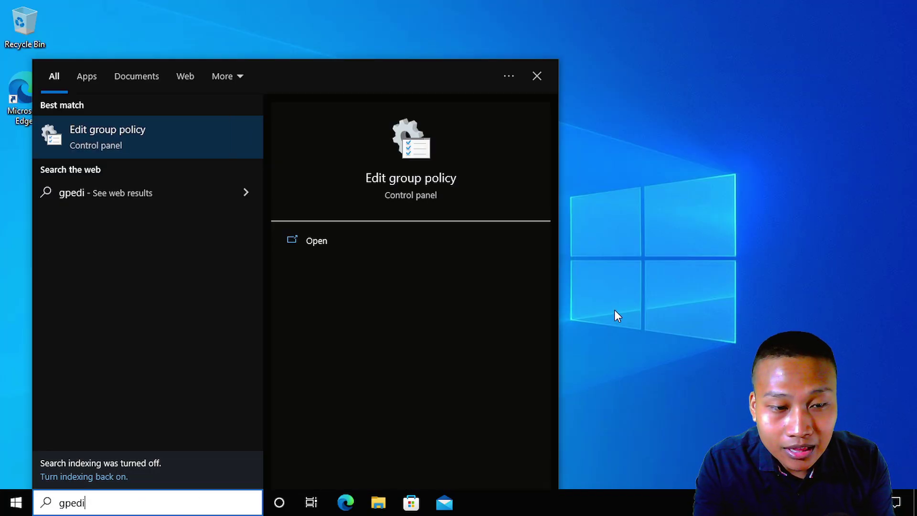
pyautogui.write('t.msc')
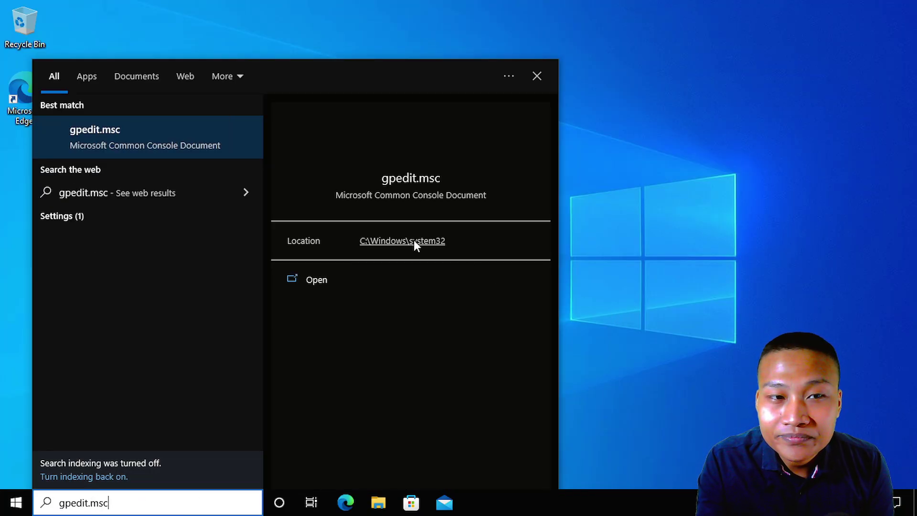
pyautogui.click(143, 136)
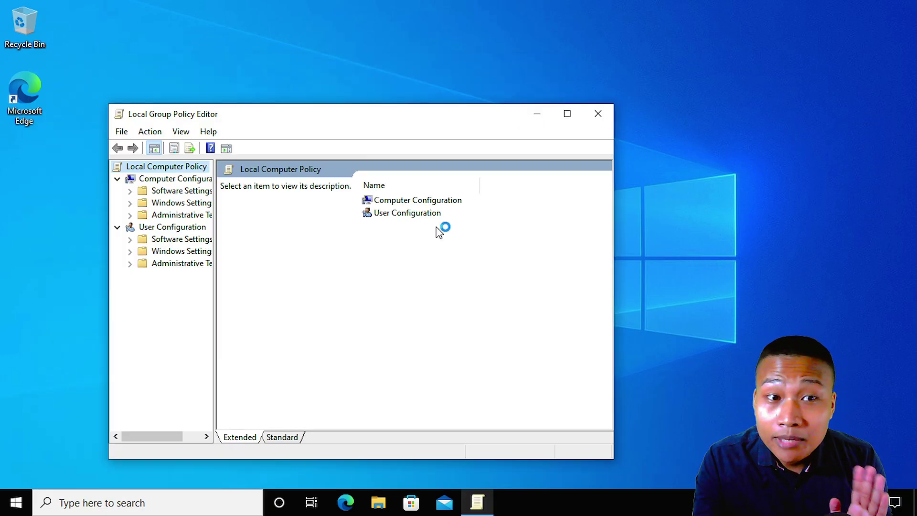
pyautogui.click(130, 203)
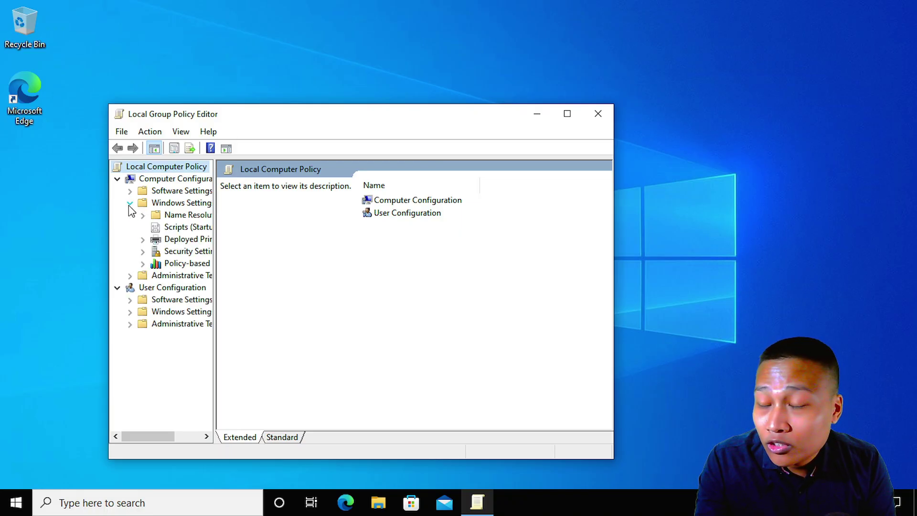
pyautogui.click(170, 230)
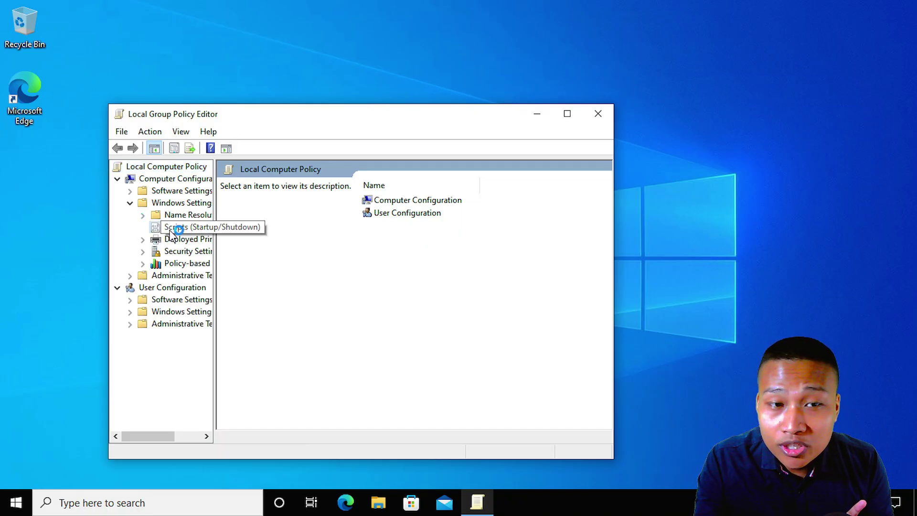
# - Remove the bsod entry from the Shutdown scripts, apply the change and close the Local Group Policy Editor
pyautogui.doubleClick(394, 216)
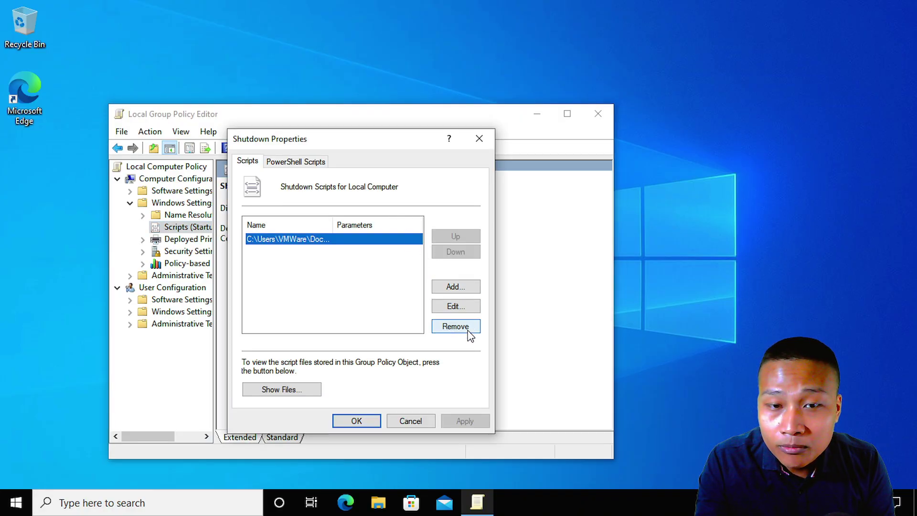
pyautogui.click(468, 329)
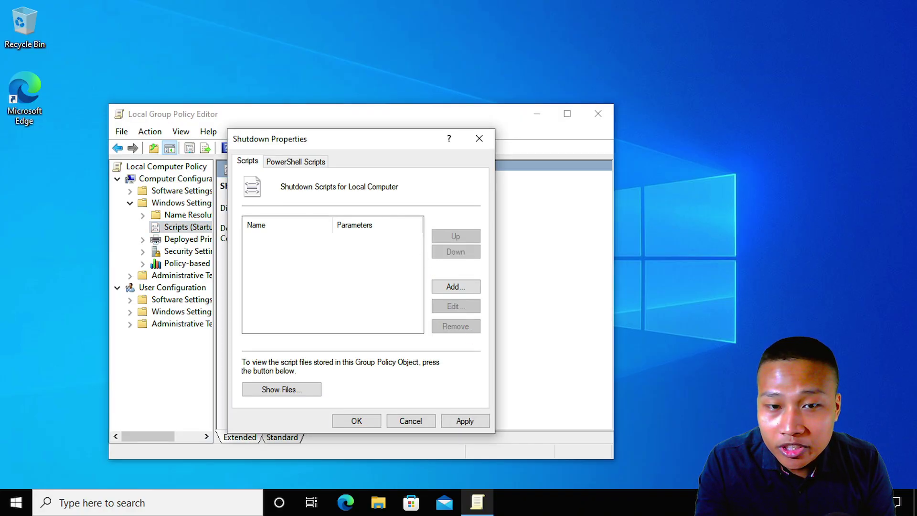
pyautogui.click(466, 423)
pyautogui.click(356, 420)
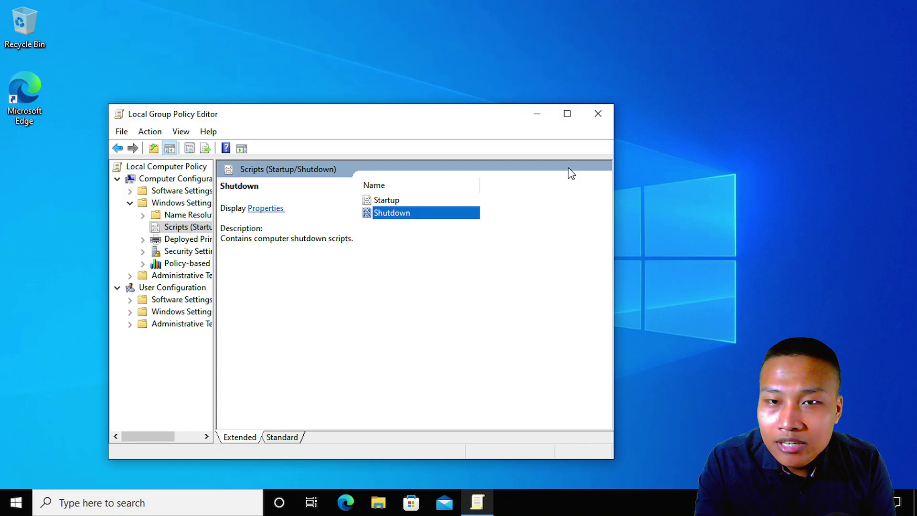
pyautogui.click(597, 113)
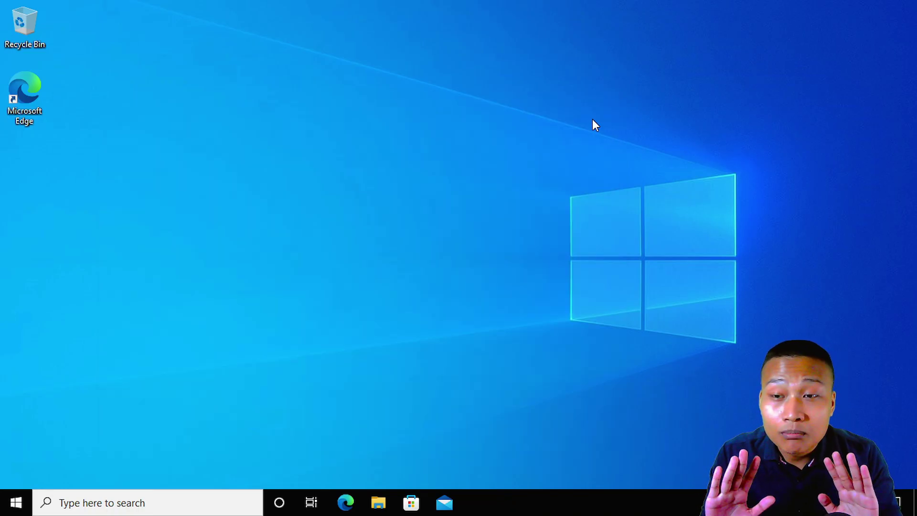